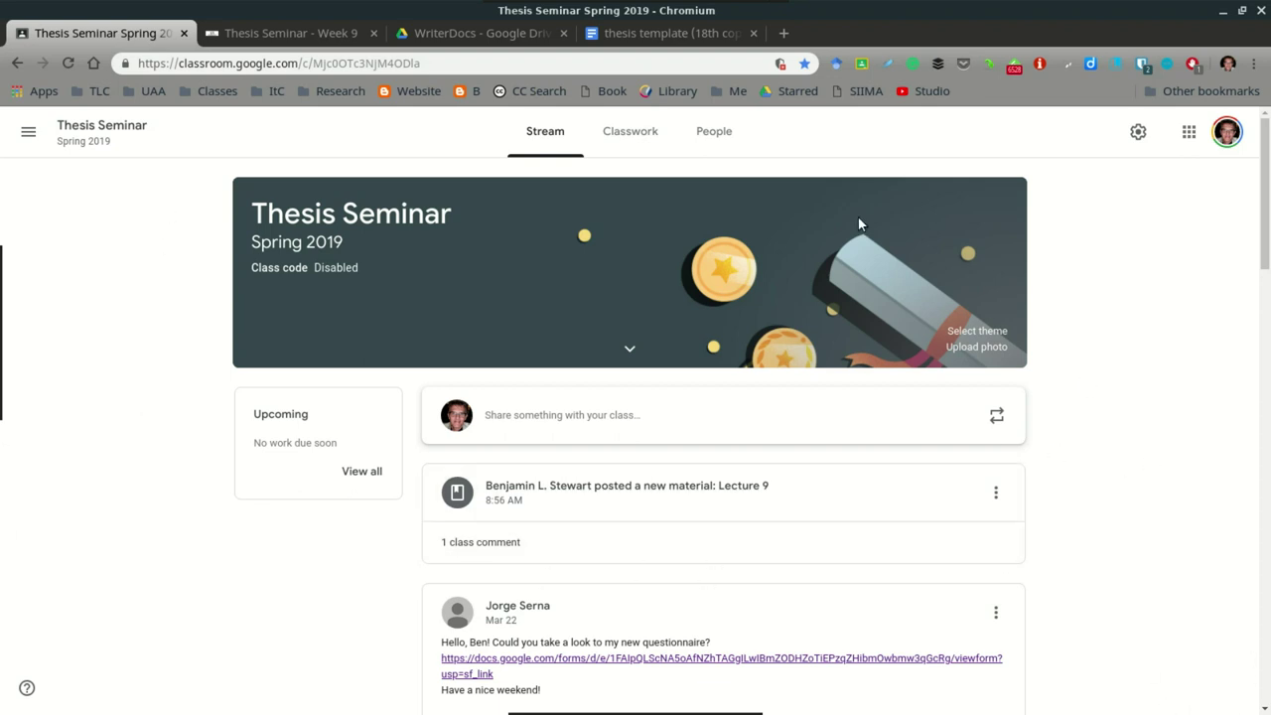
Step: Show the desktop calendar for March 2019 over the Thesis Seminar stream
left_click(685, 10)
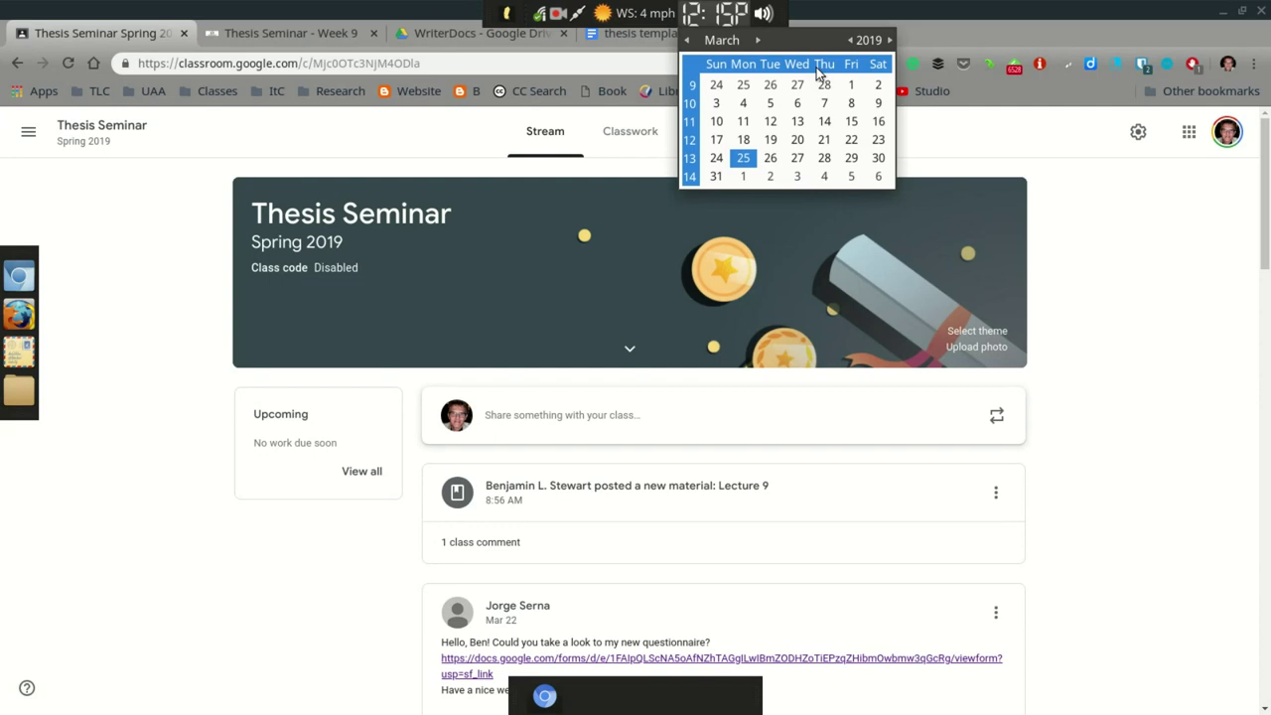
left_click(758, 39)
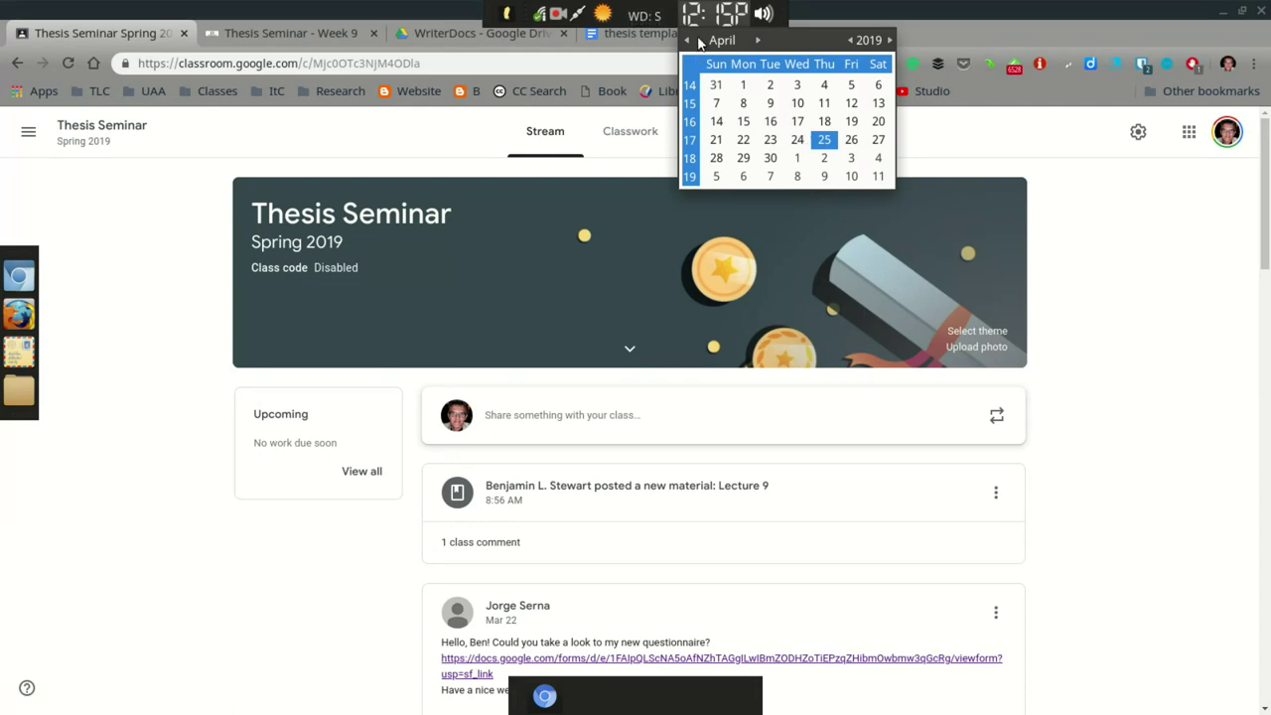
left_click(686, 41)
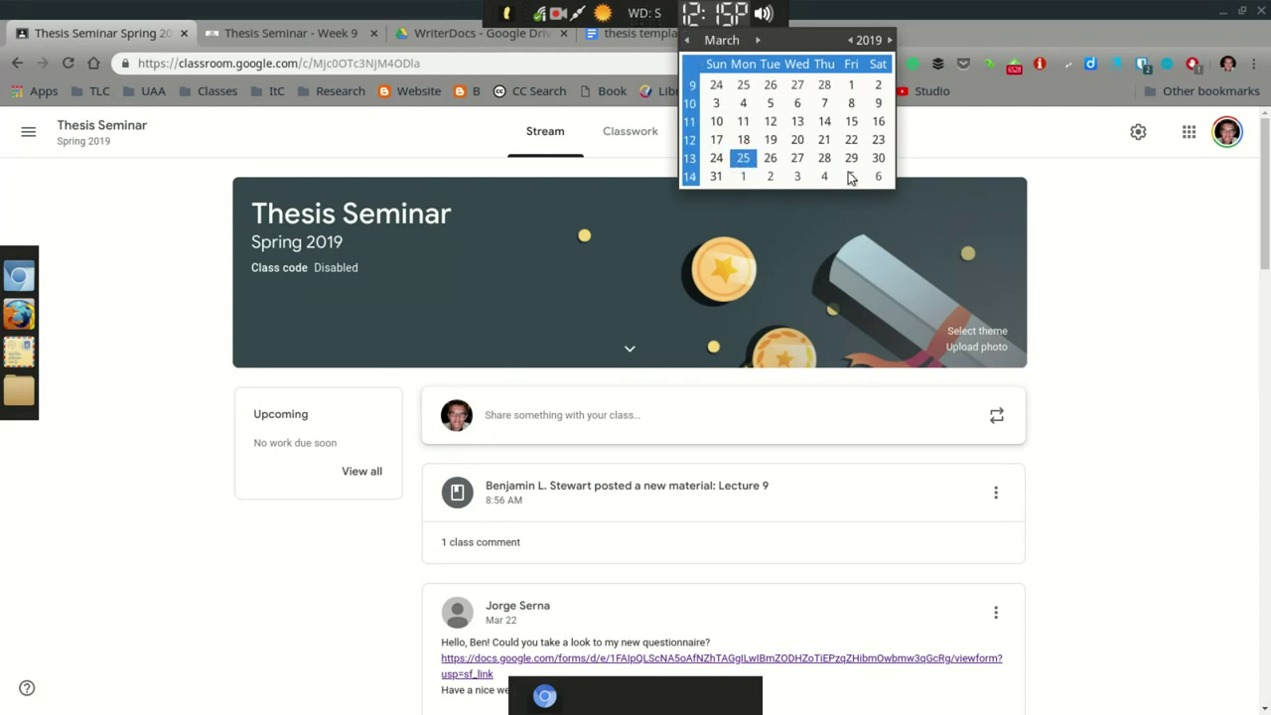
left_click(758, 40)
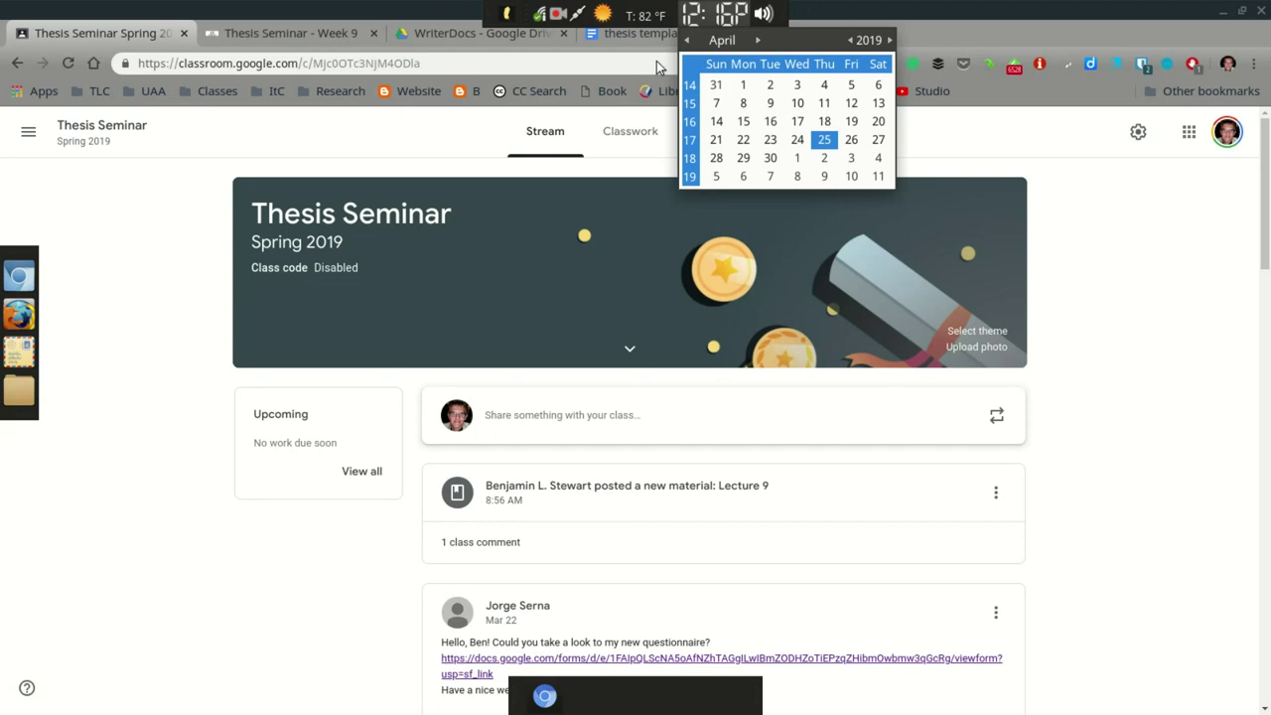
Step: Return the desktop calendar to March 2019, then close it
left_click(686, 40)
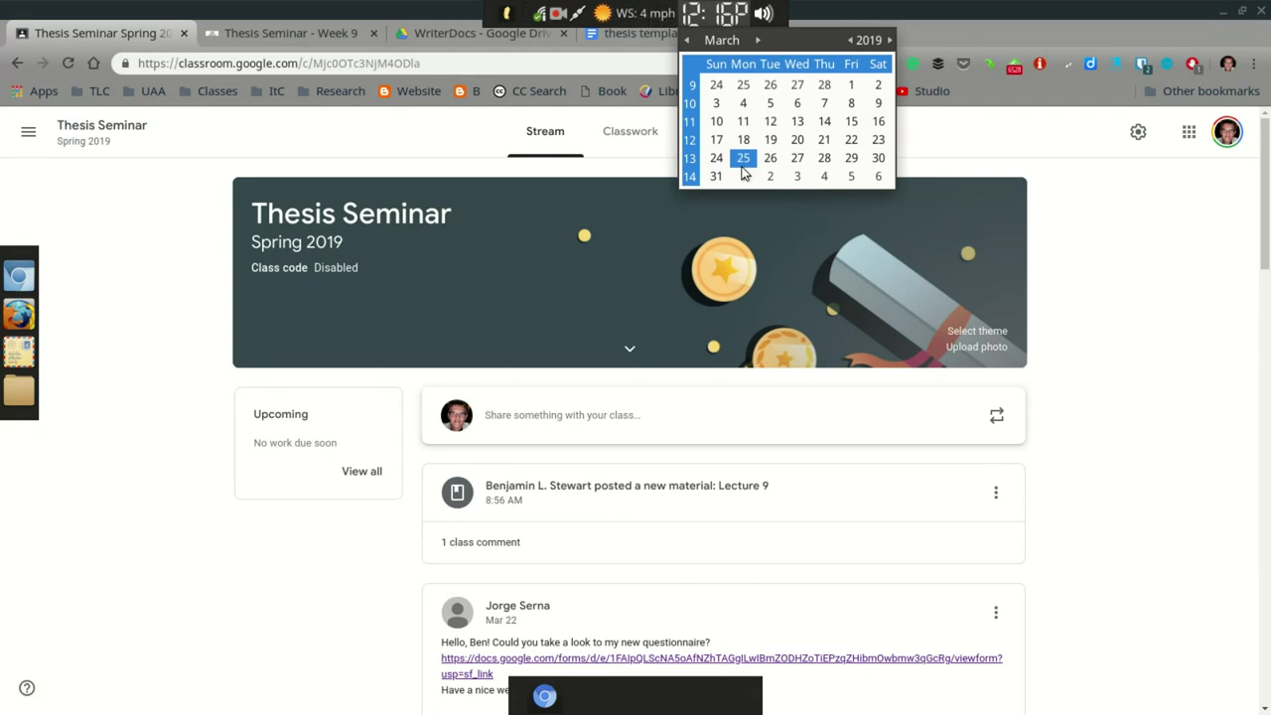
left_click(1088, 345)
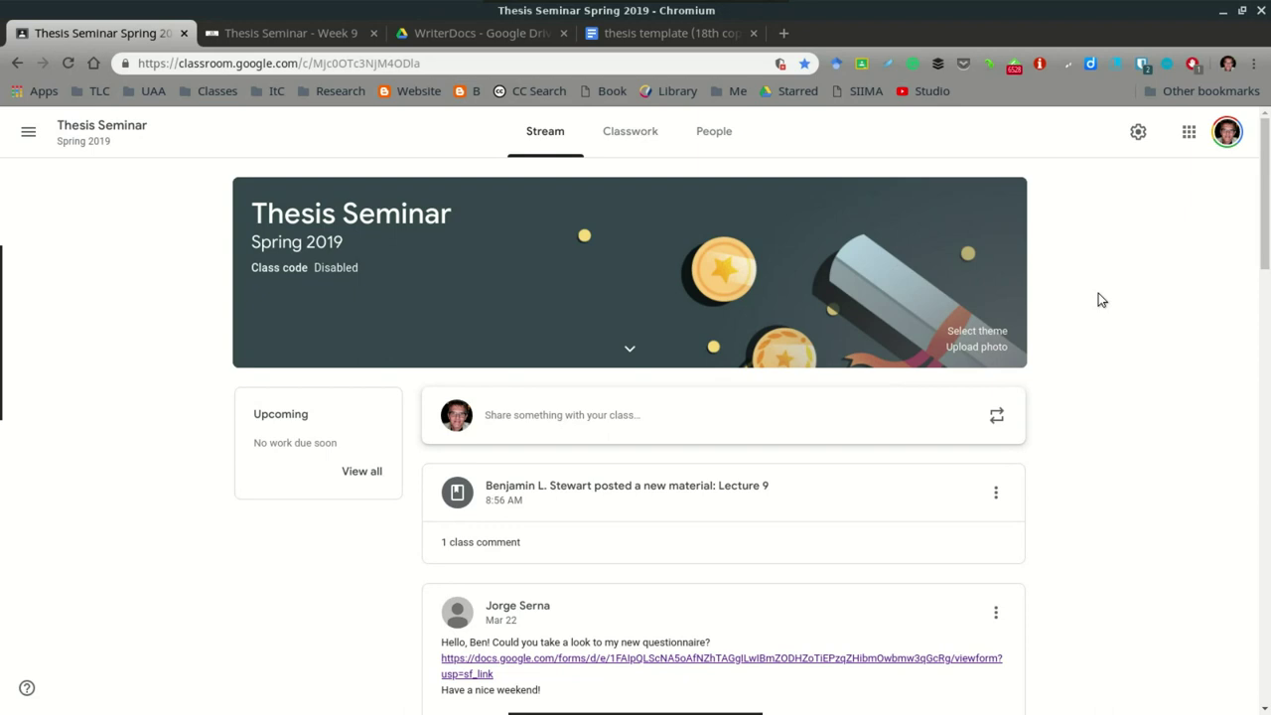
Step: Switch to the Thesis Seminar Week 9 page and scroll to its Essential Questions handout
left_click(273, 32)
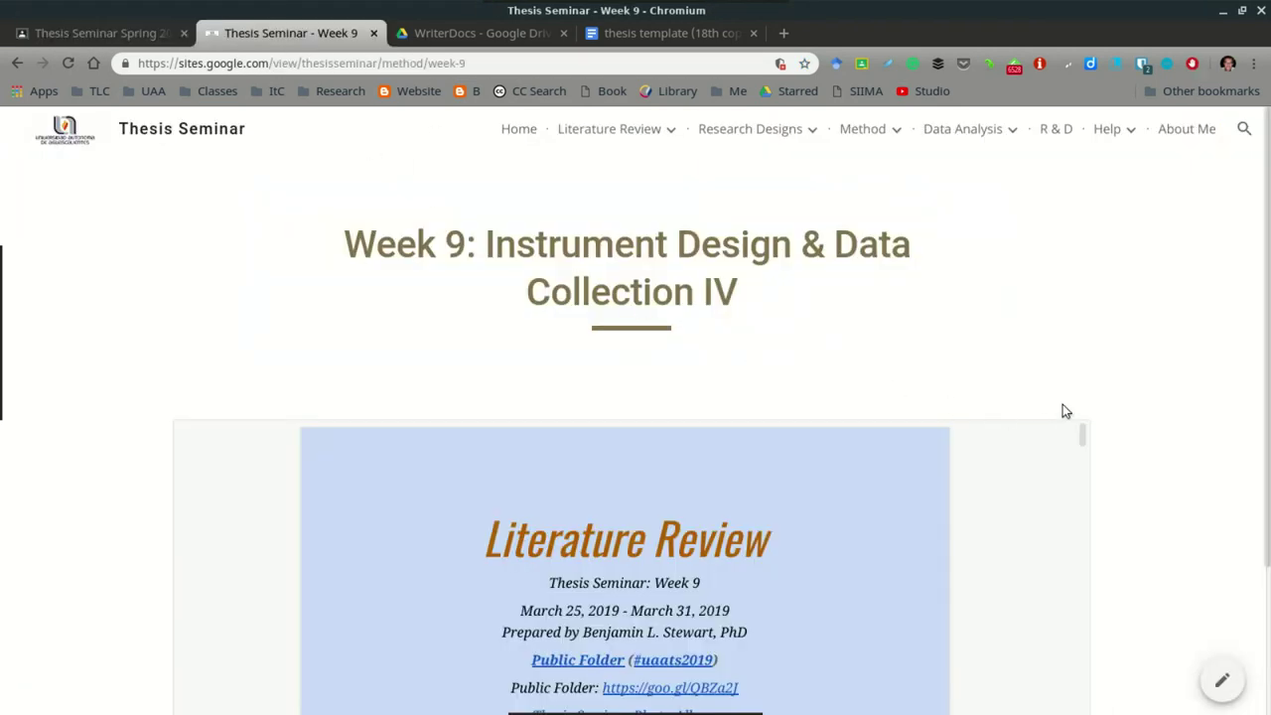
scroll(1058, 387, "down", 5)
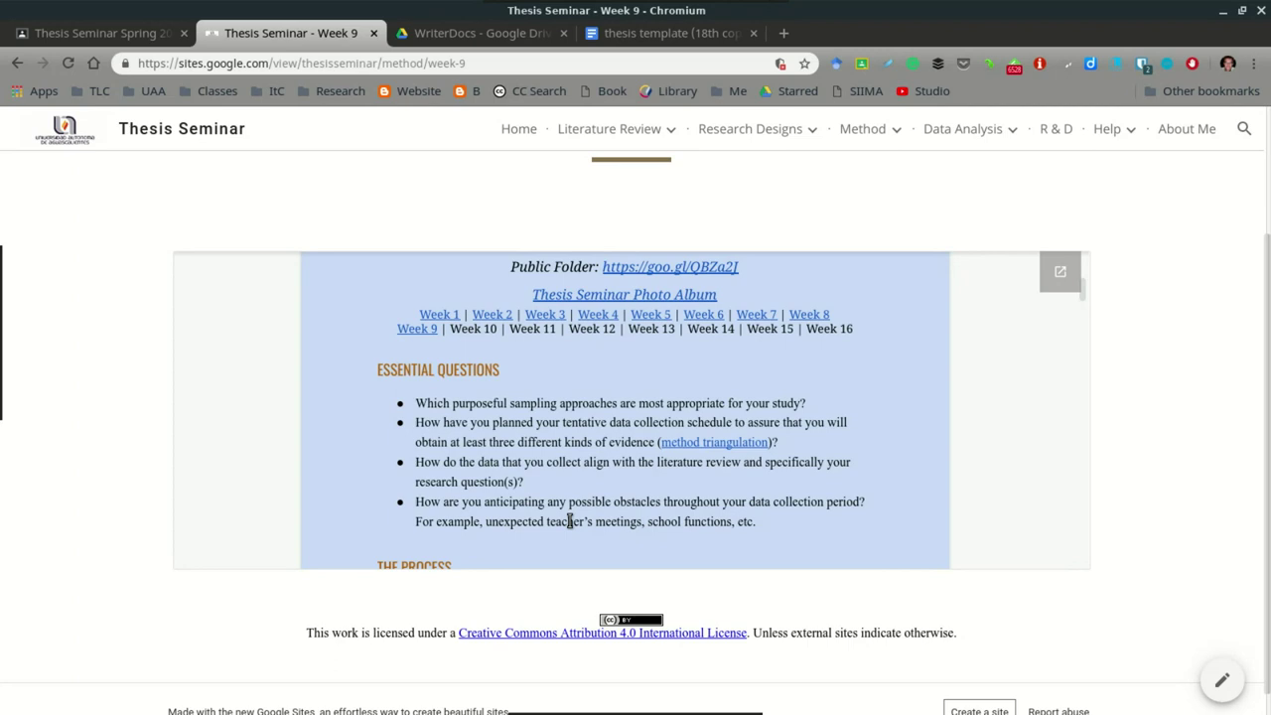
scroll(569, 506, "down", 3)
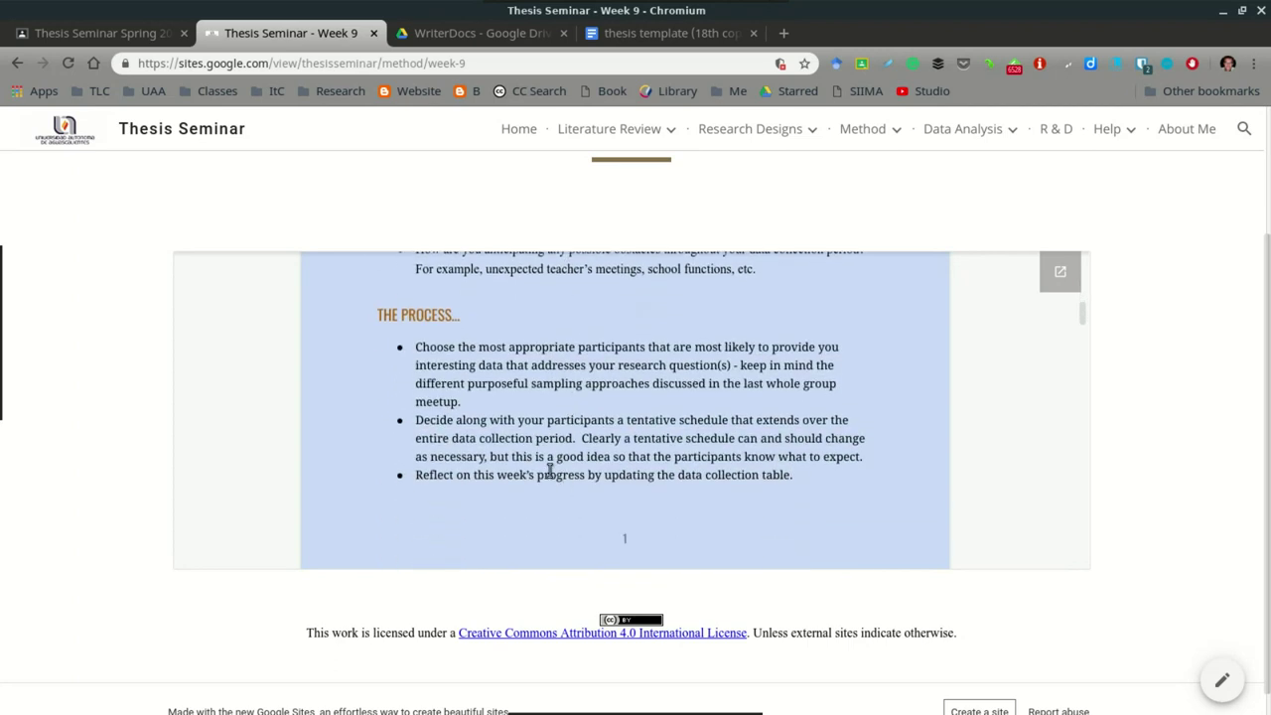
scroll(553, 447, "down", 2)
scroll(554, 444, "down", 3)
scroll(549, 427, "up", 3)
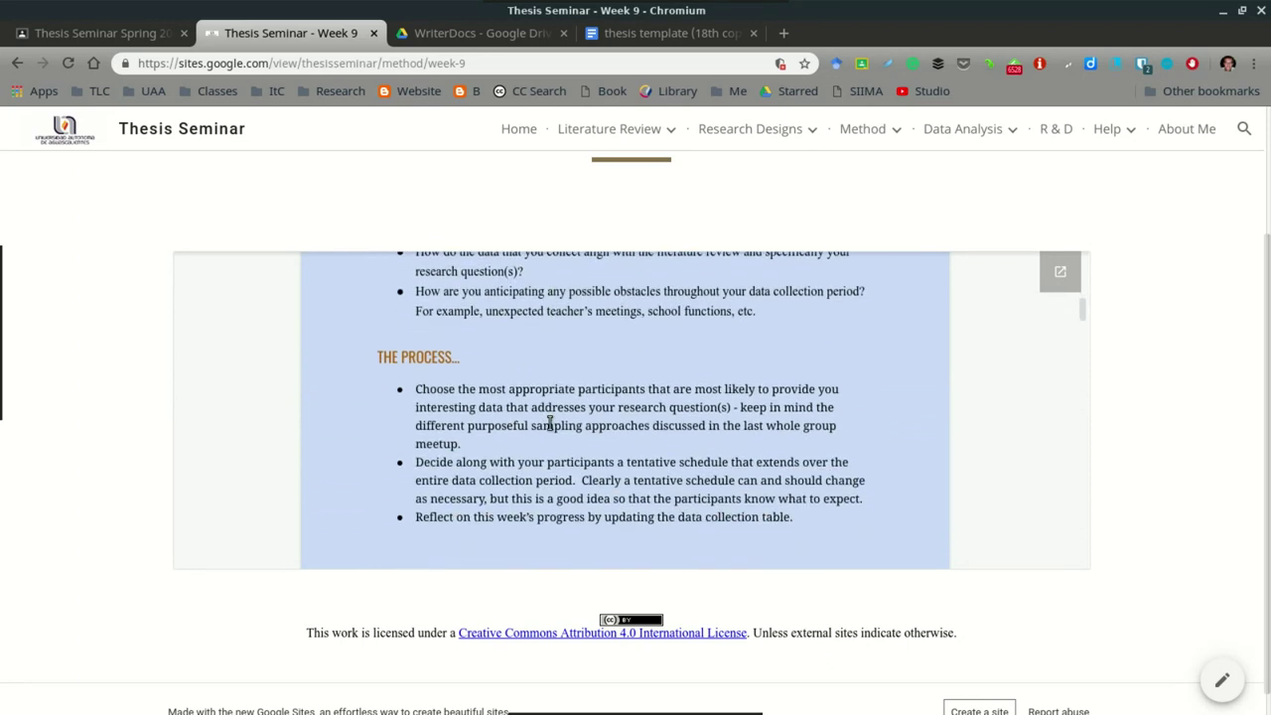
scroll(550, 422, "up", 3)
scroll(561, 454, "down", 3)
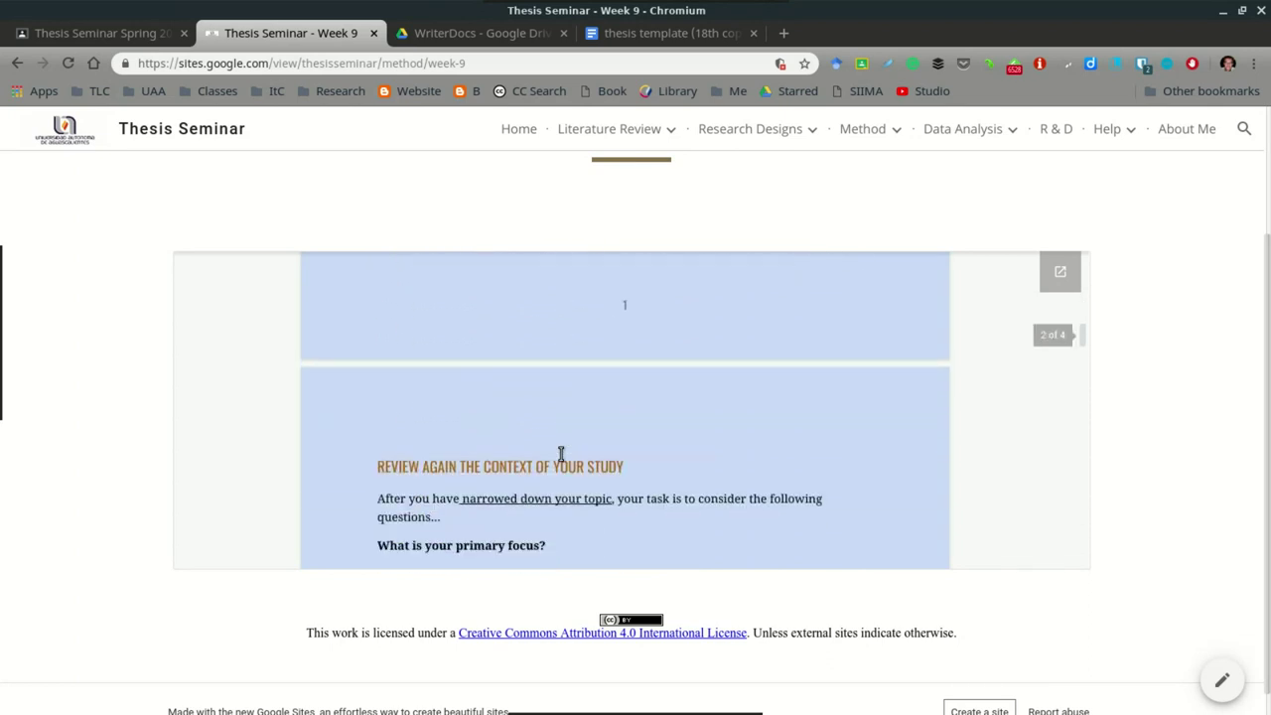
scroll(485, 489, "down", 3)
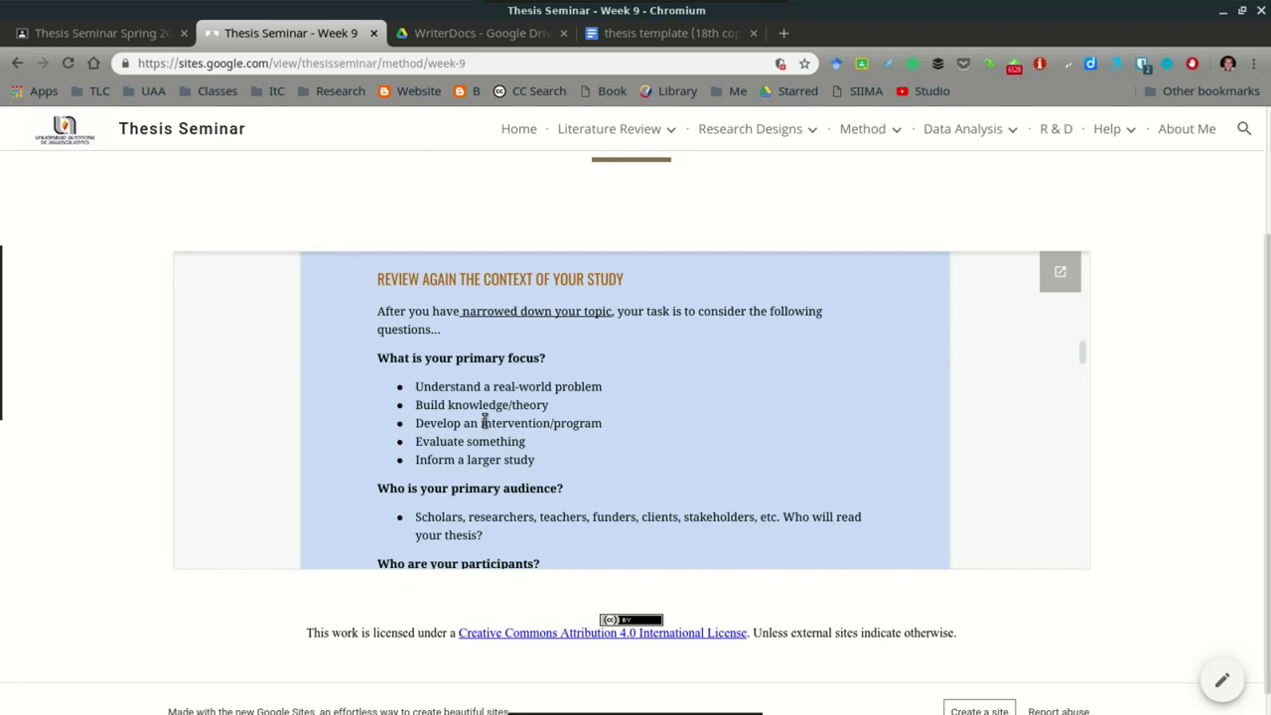
scroll(484, 422, "down", 6)
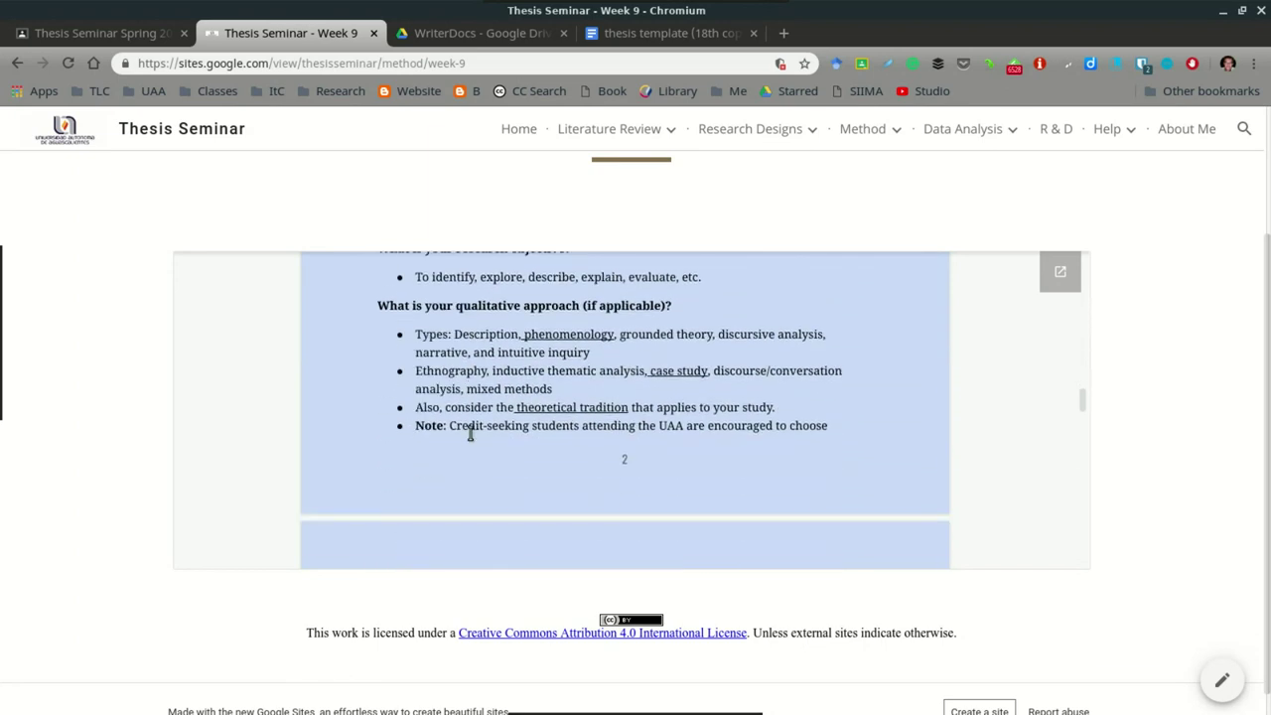
scroll(471, 434, "down", 8)
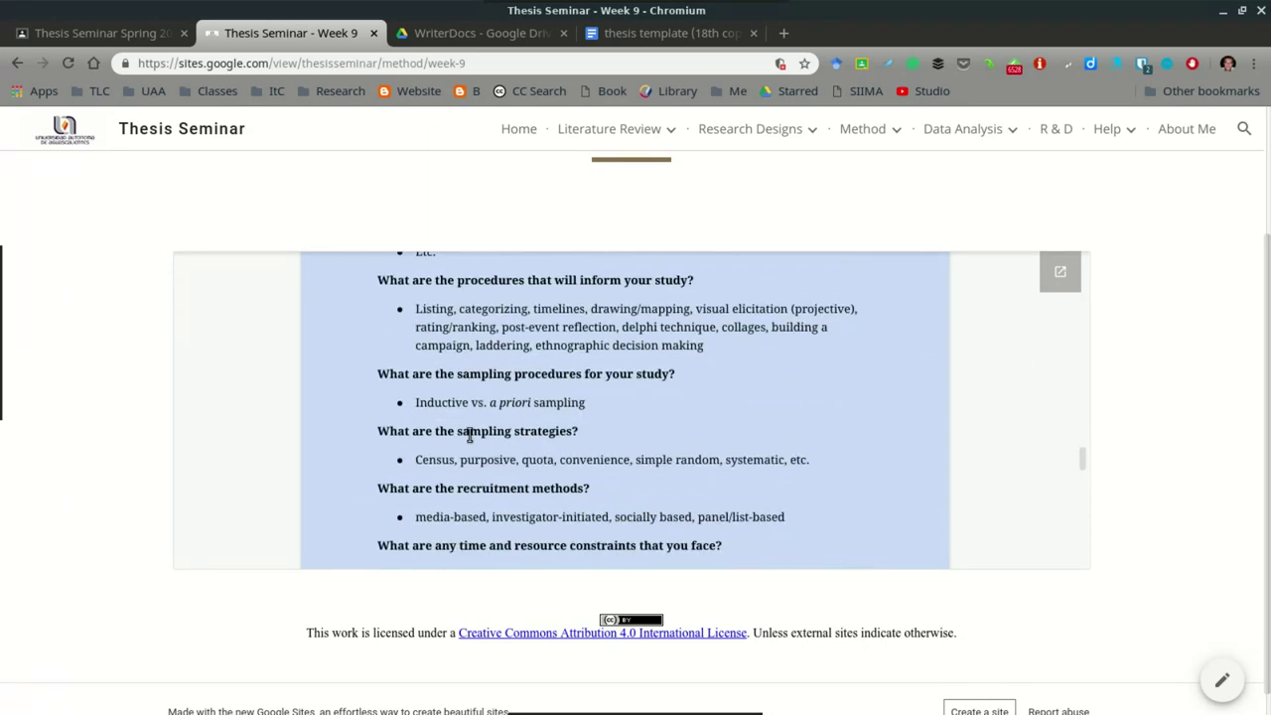
scroll(470, 437, "down", 4)
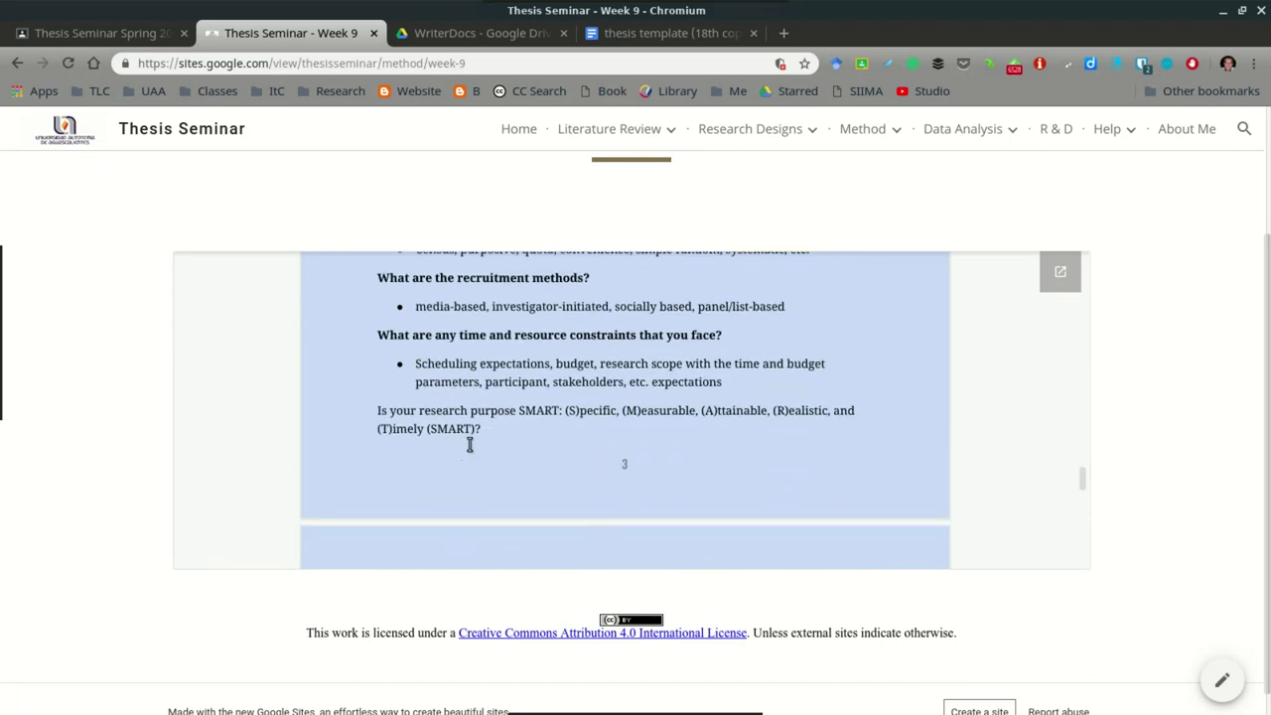
scroll(470, 445, "down", 6)
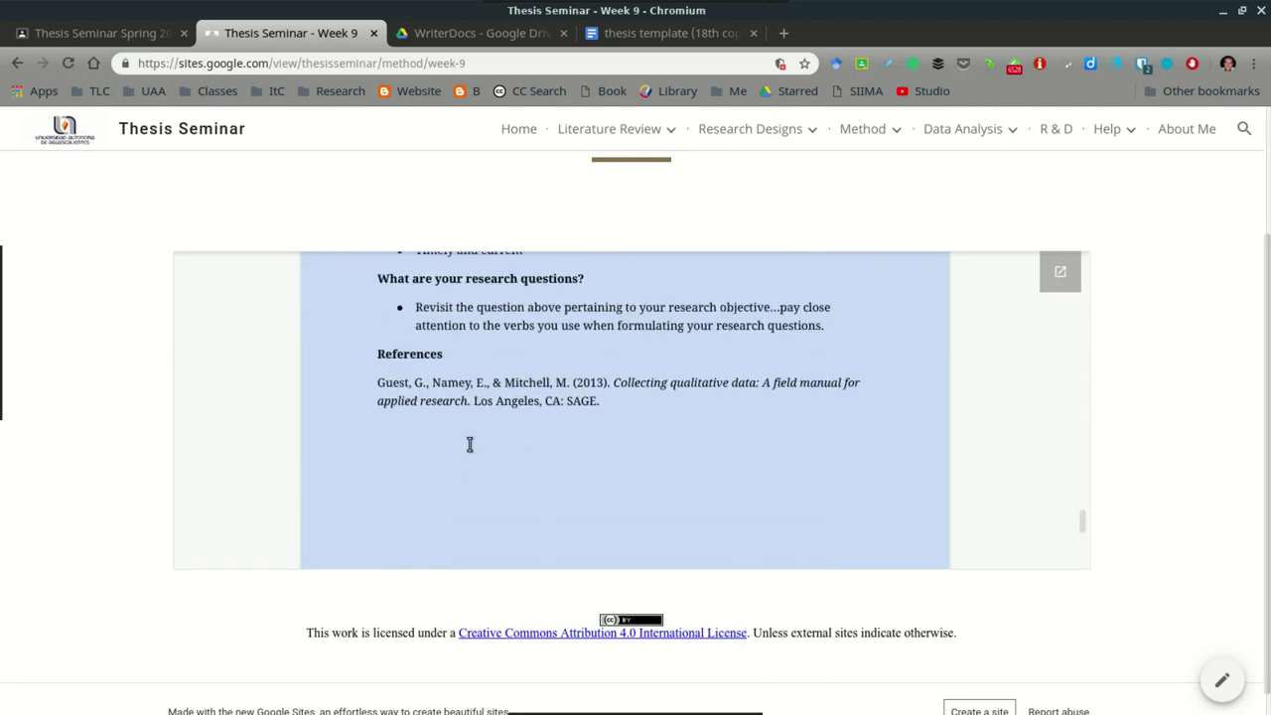
scroll(469, 444, "up", 10)
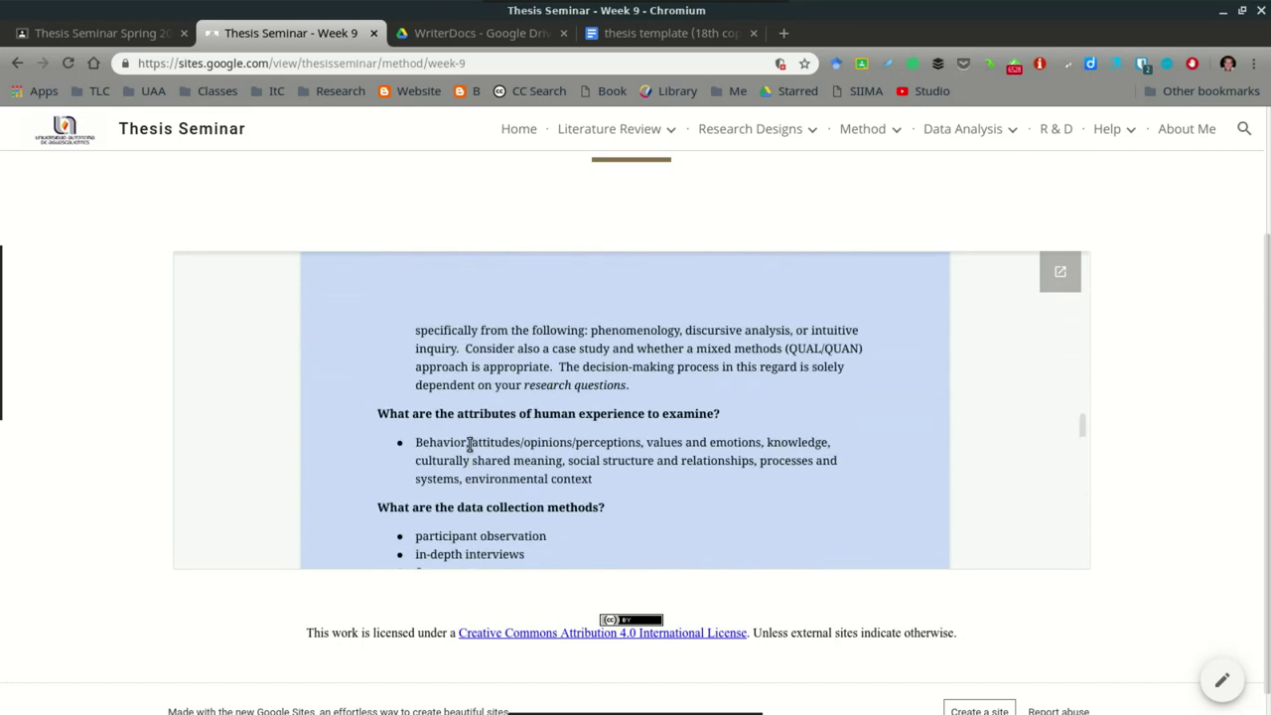
scroll(469, 444, "up", 10)
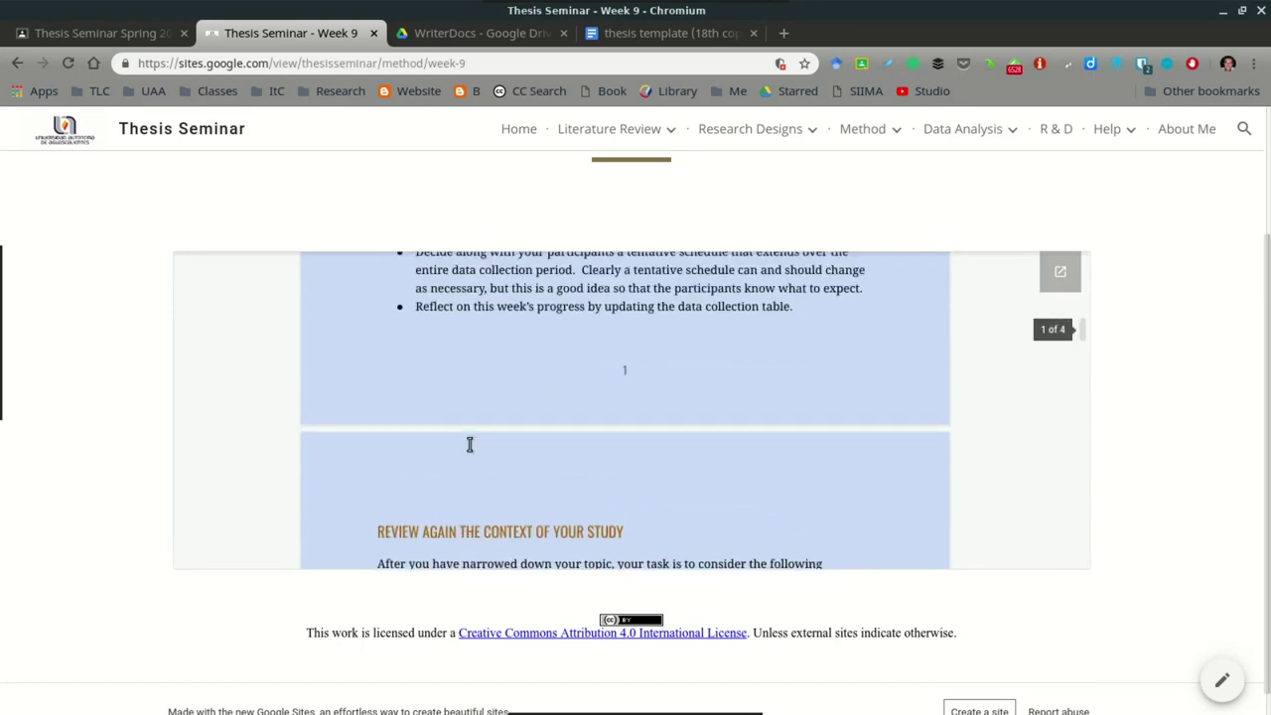
scroll(469, 445, "up", 10)
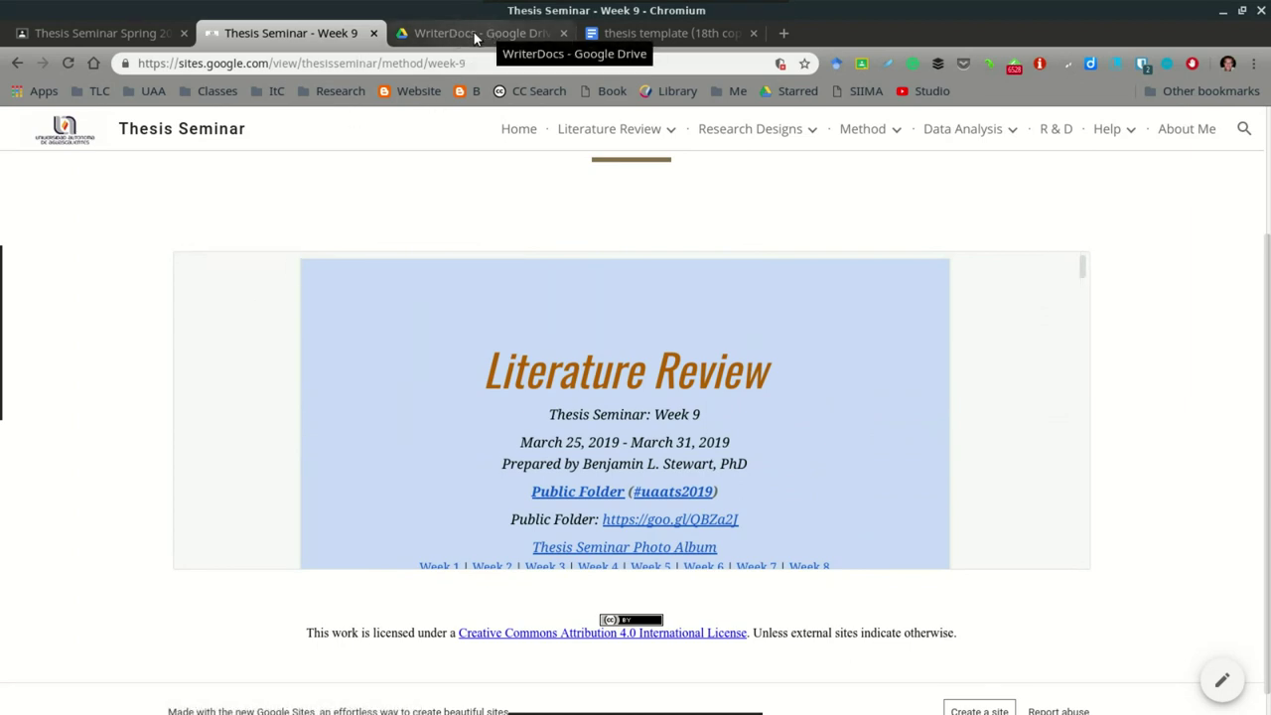
left_click(538, 37)
left_click(655, 38)
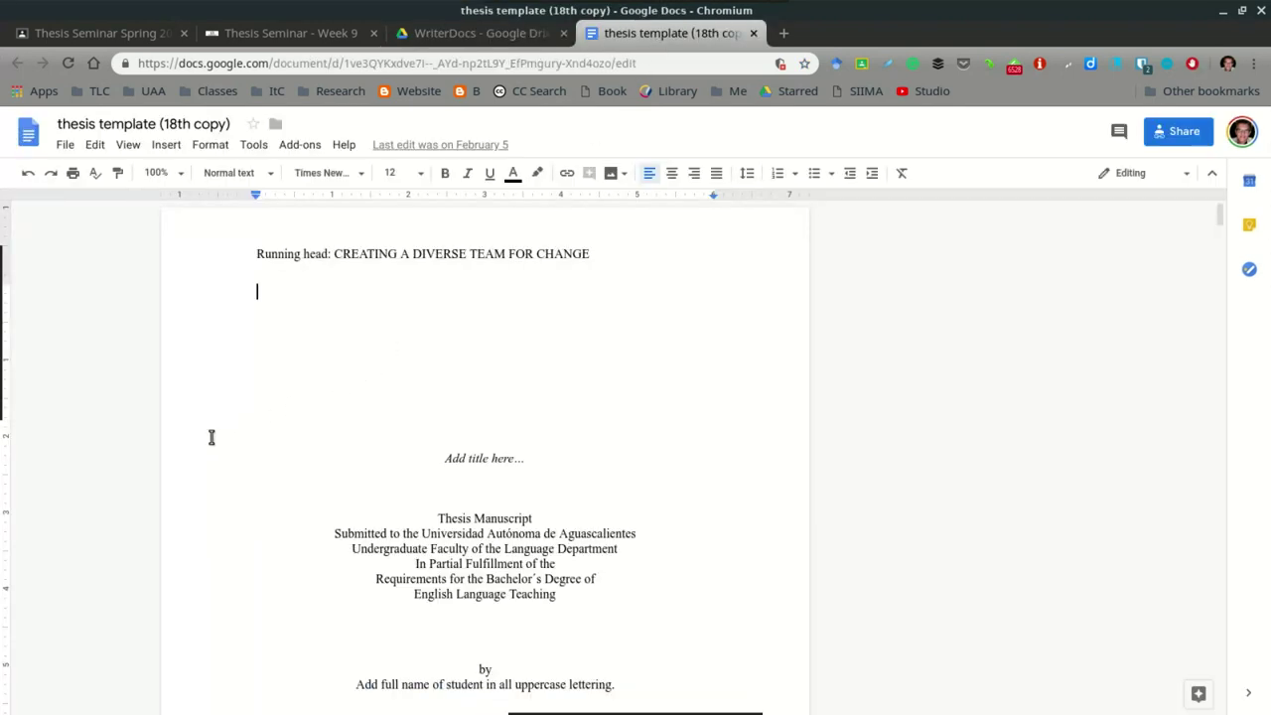
scroll(377, 428, "down", 20)
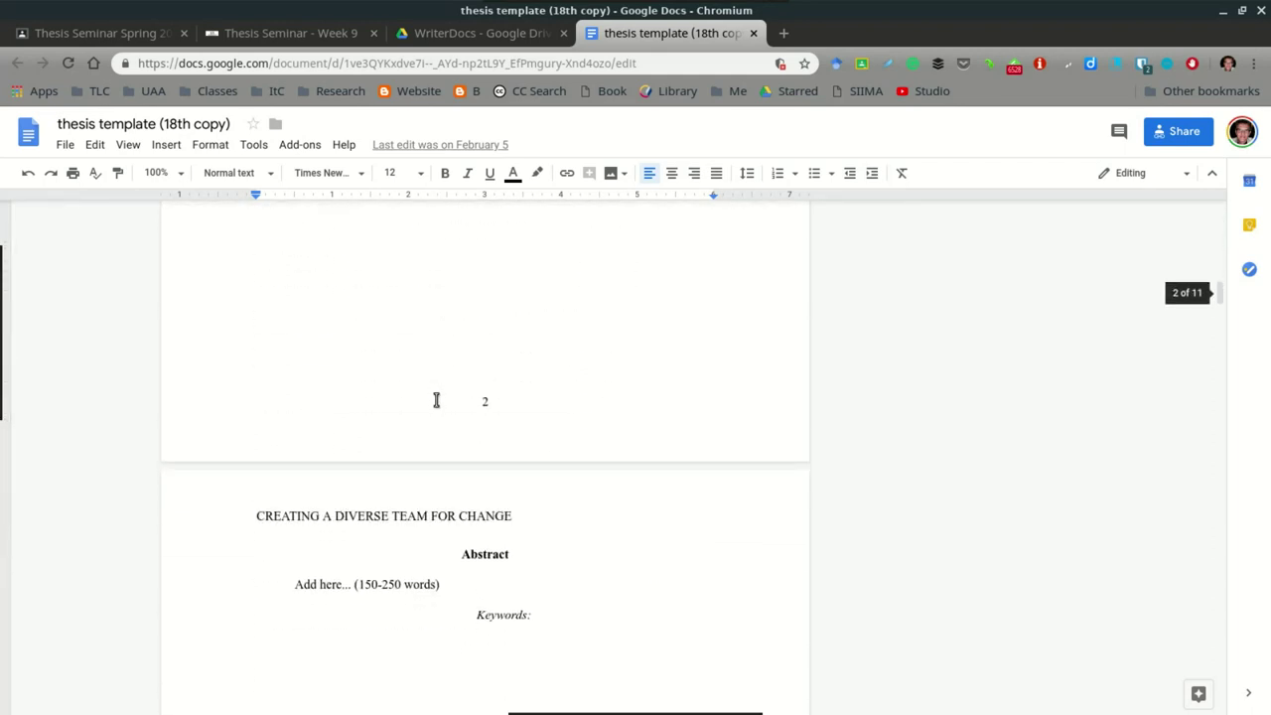
scroll(447, 382, "down", 20)
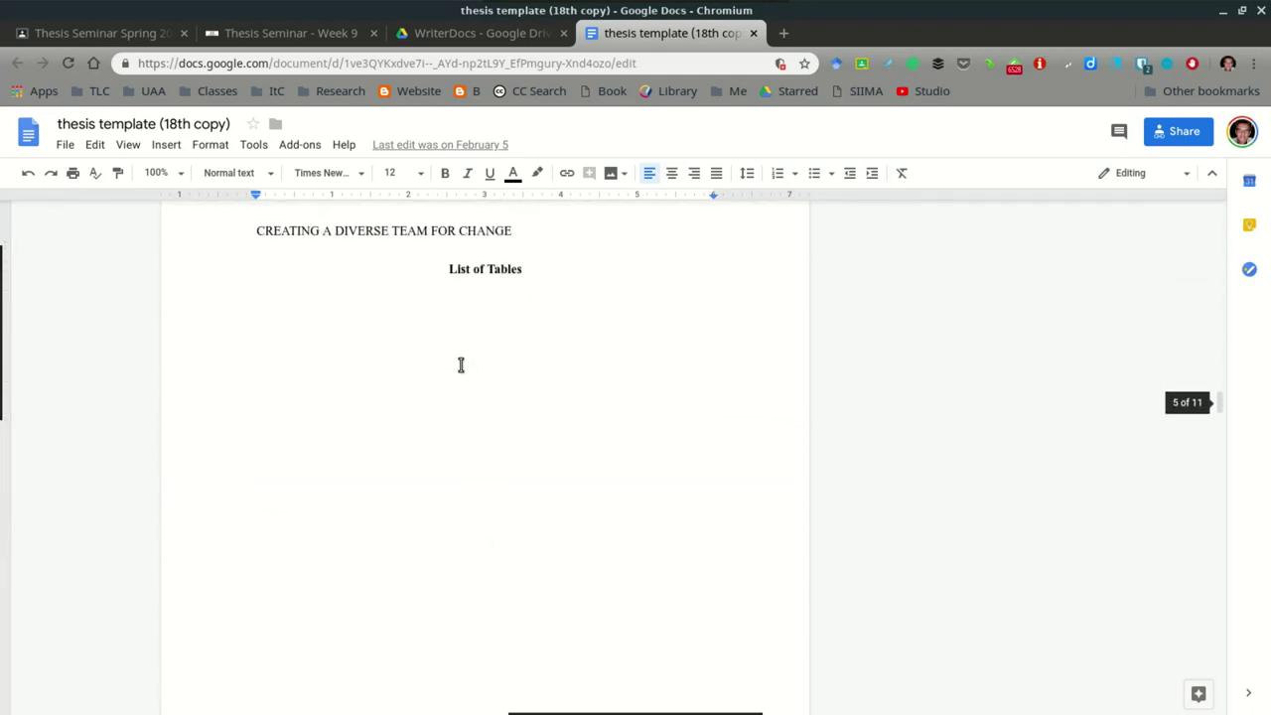
scroll(461, 364, "down", 20)
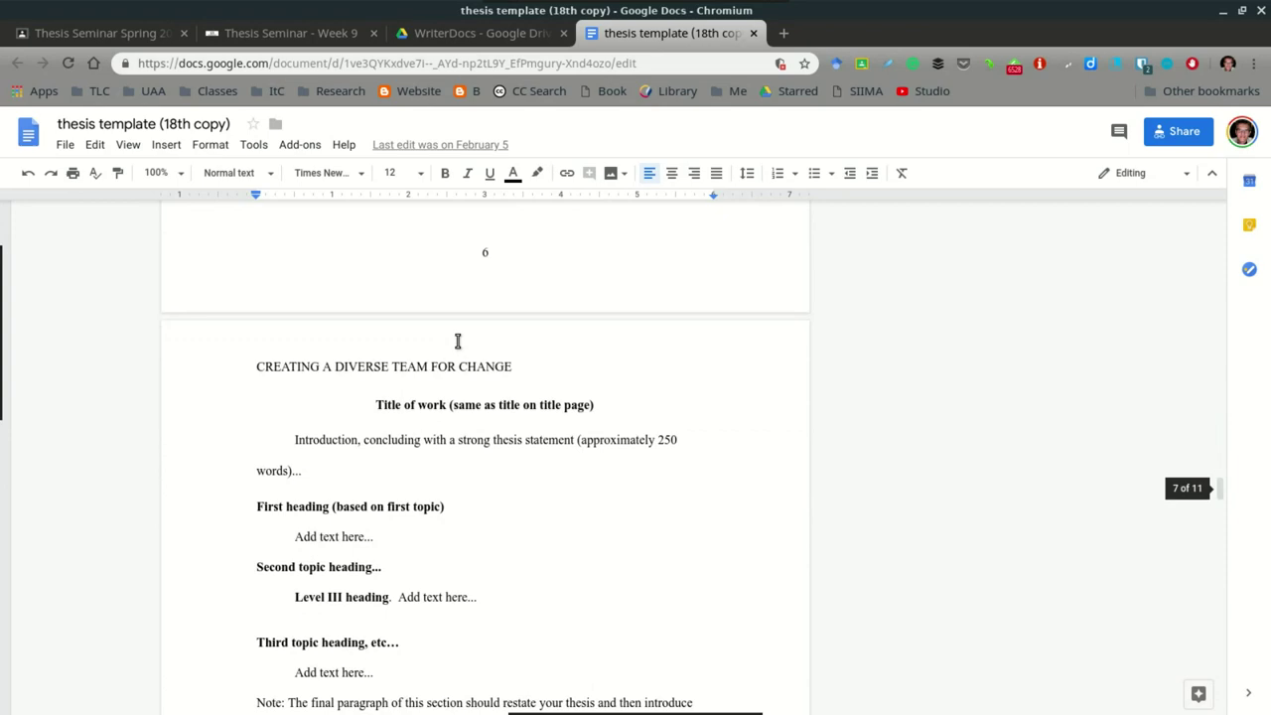
scroll(458, 340, "down", 15)
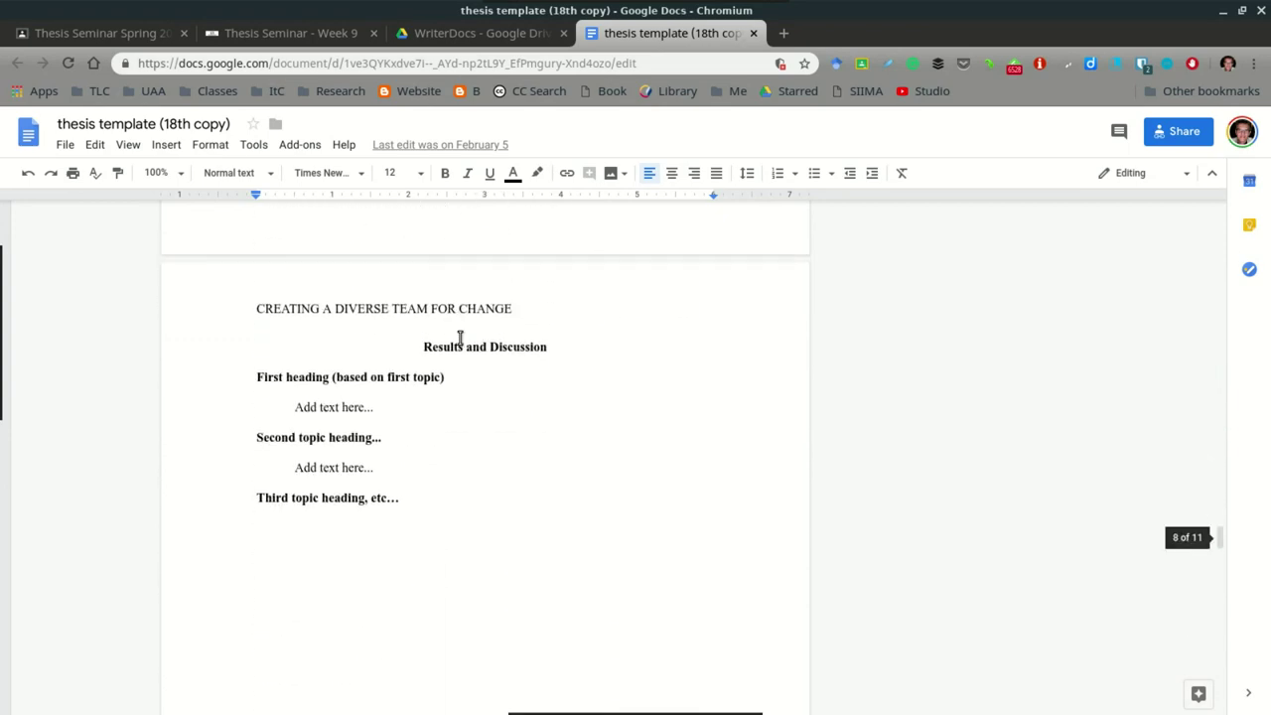
scroll(461, 338, "up", 10)
scroll(461, 336, "down", 4)
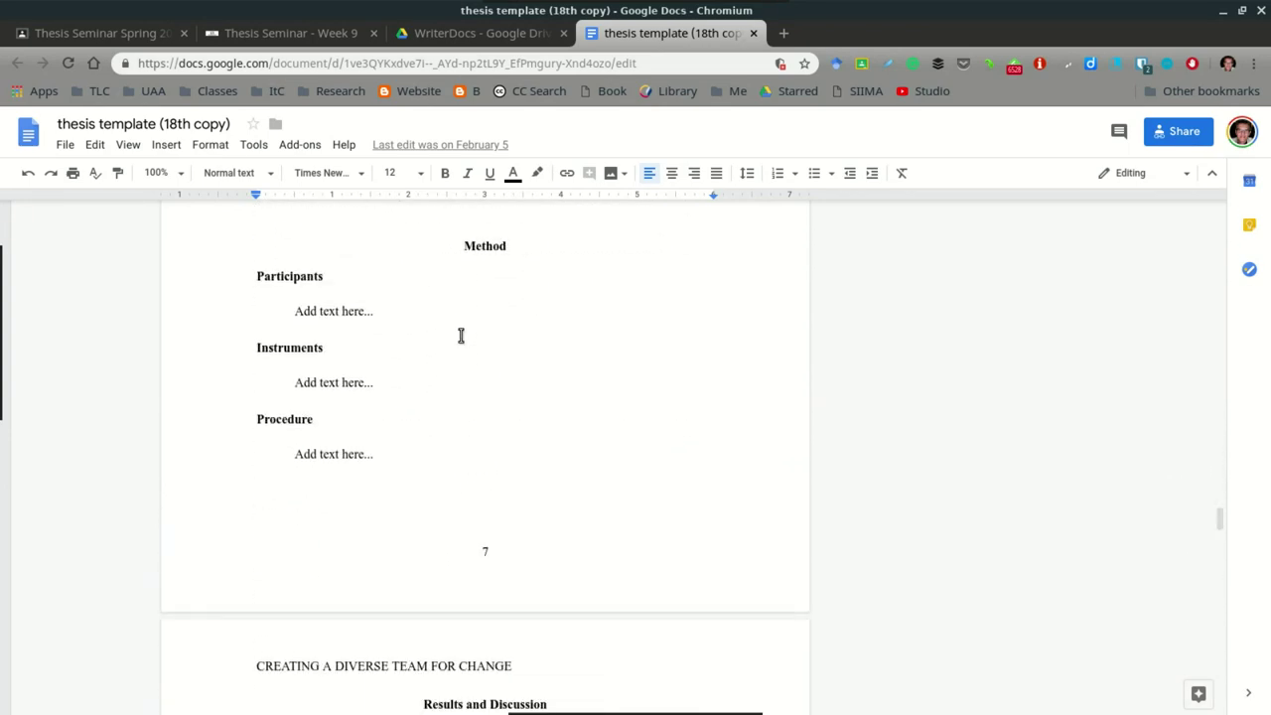
scroll(461, 336, "up", 3)
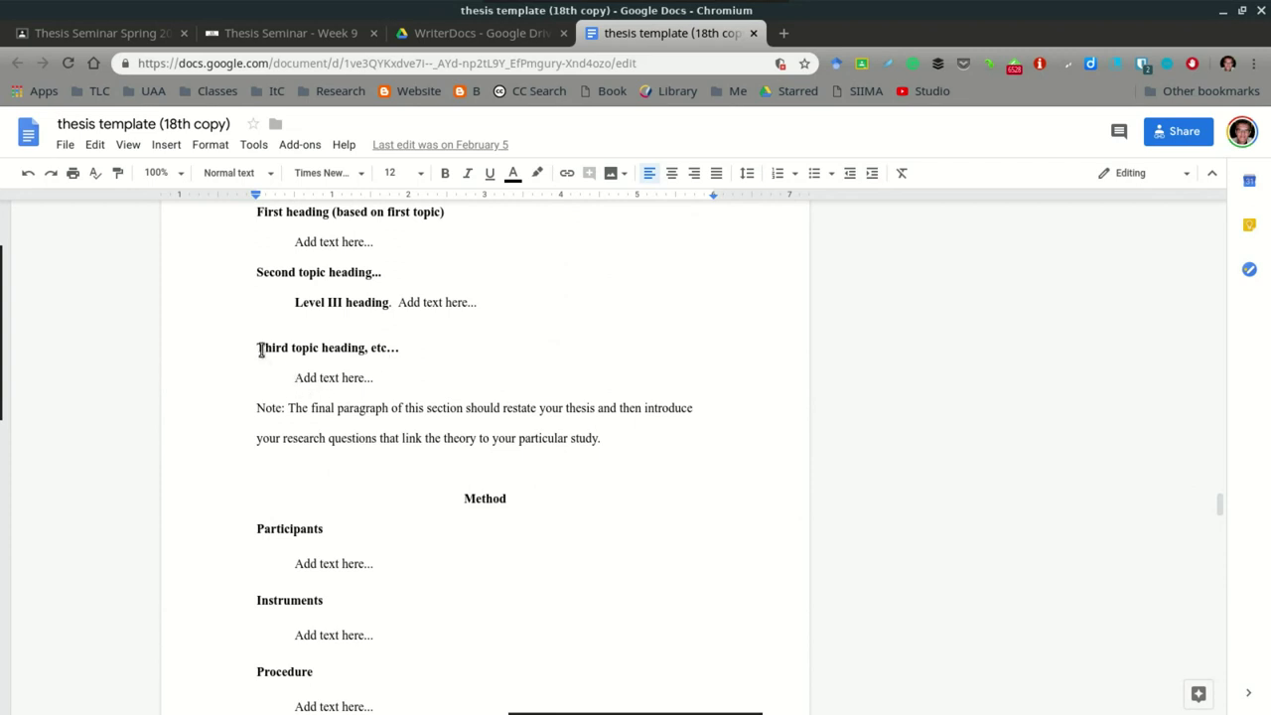
left_click_drag(260, 349, 670, 465)
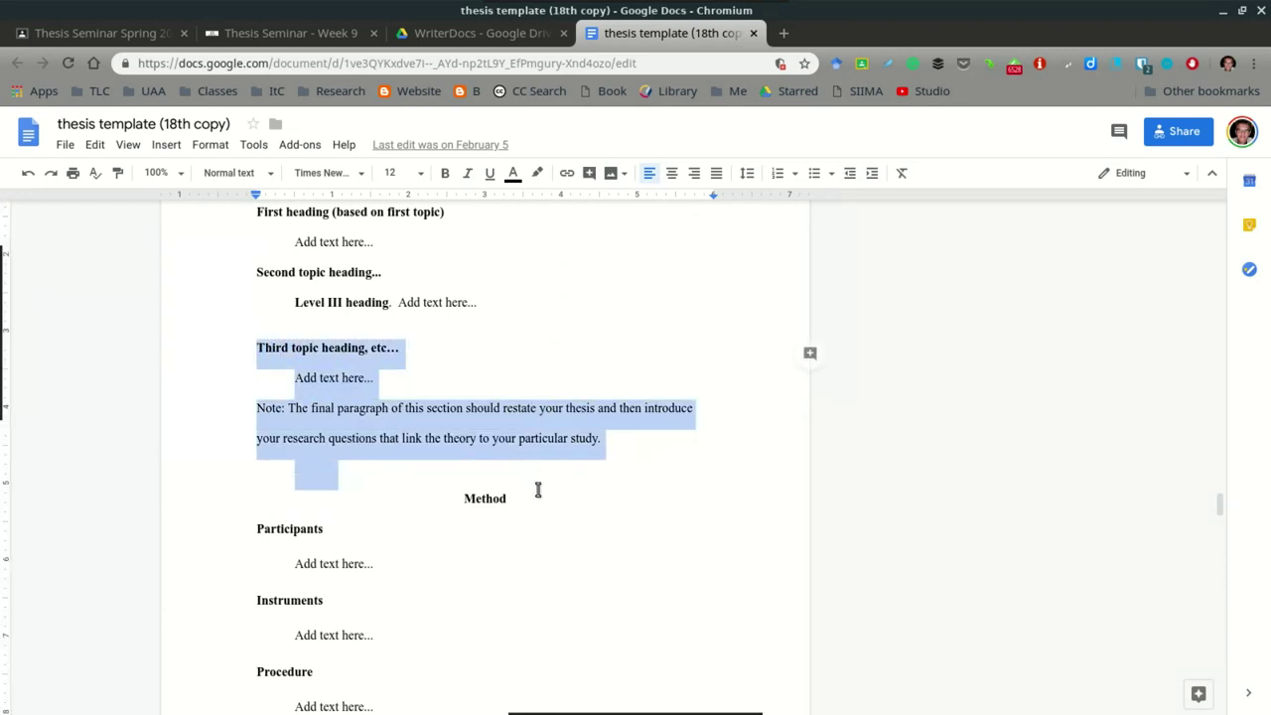
scroll(507, 486, "down", 2)
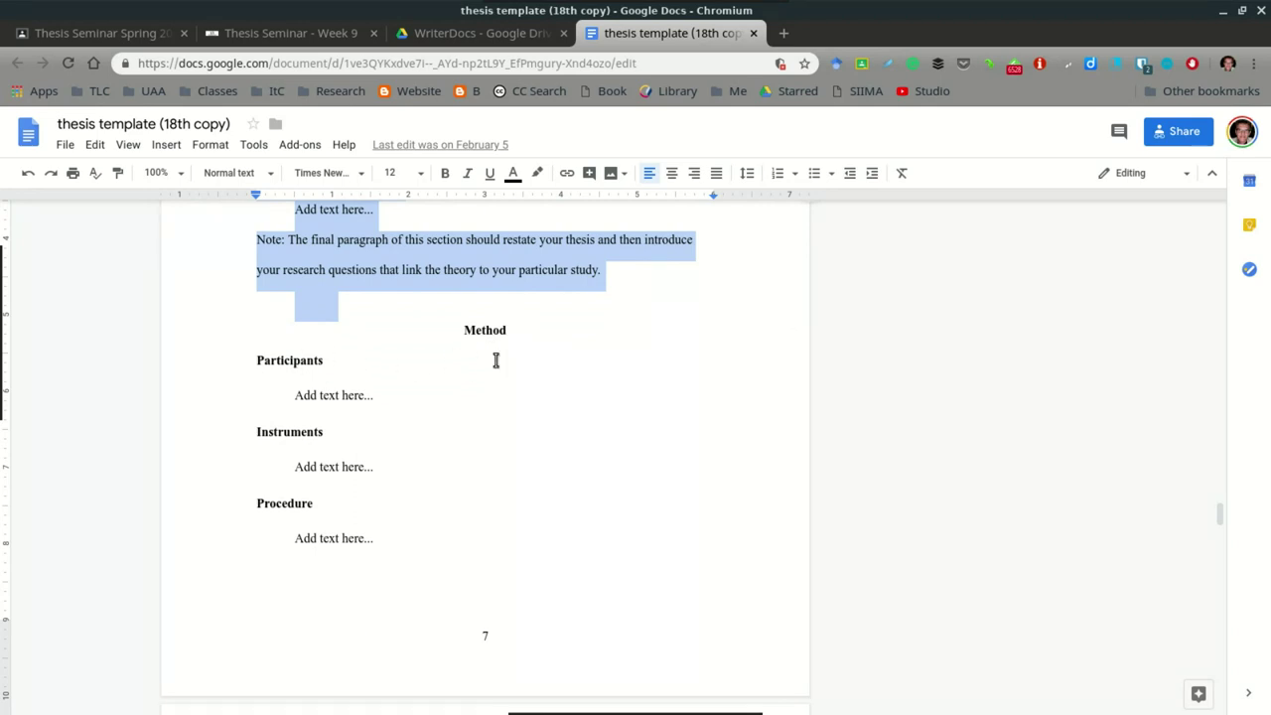
left_click(503, 329)
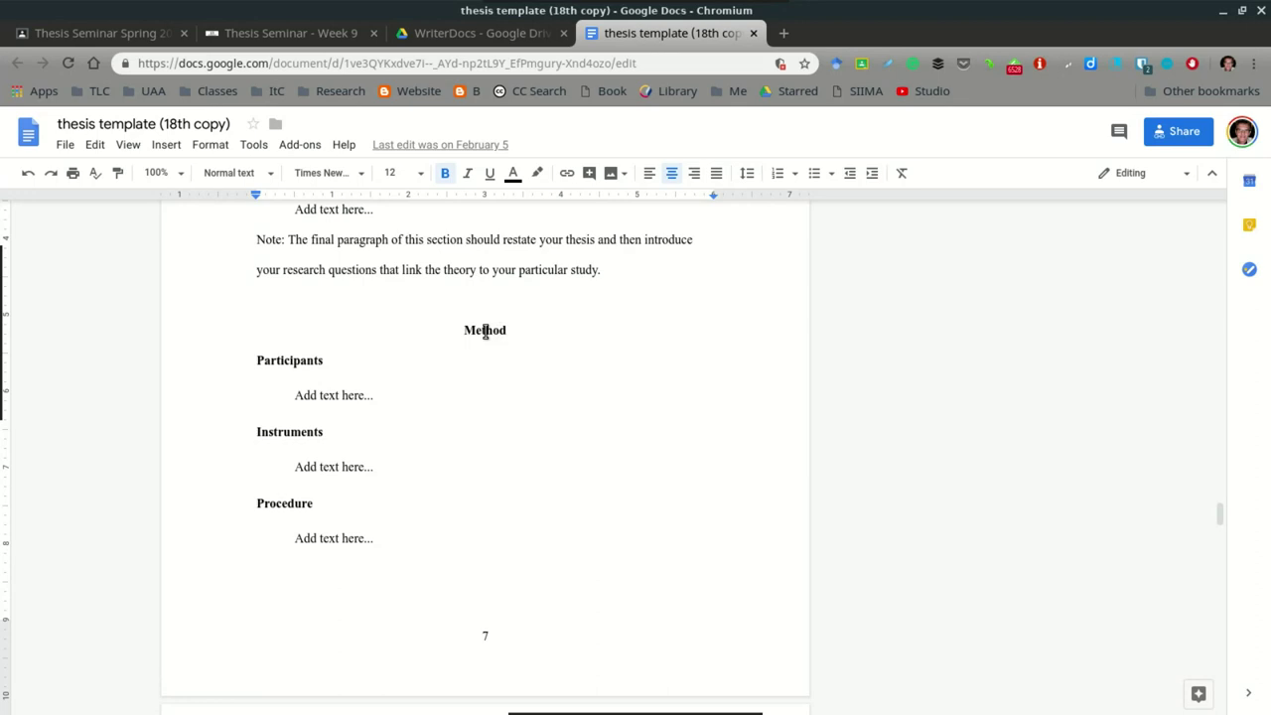
left_click_drag(256, 359, 414, 539)
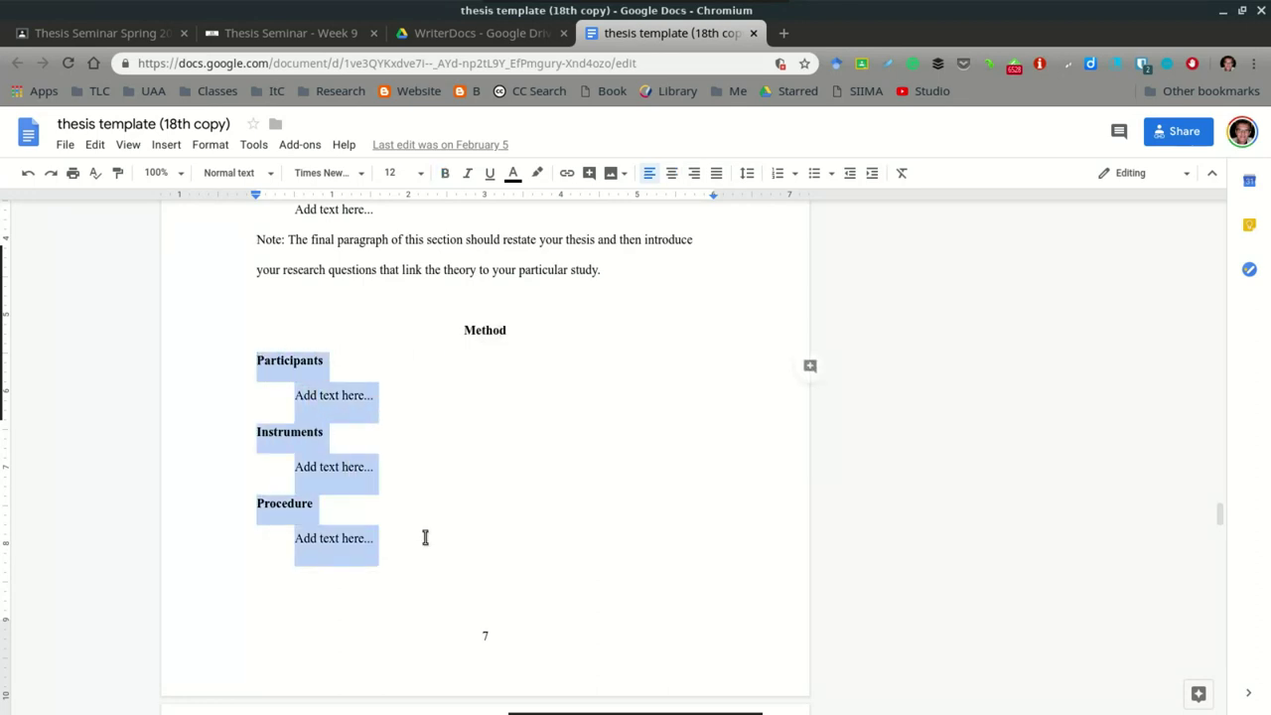
left_click(286, 366)
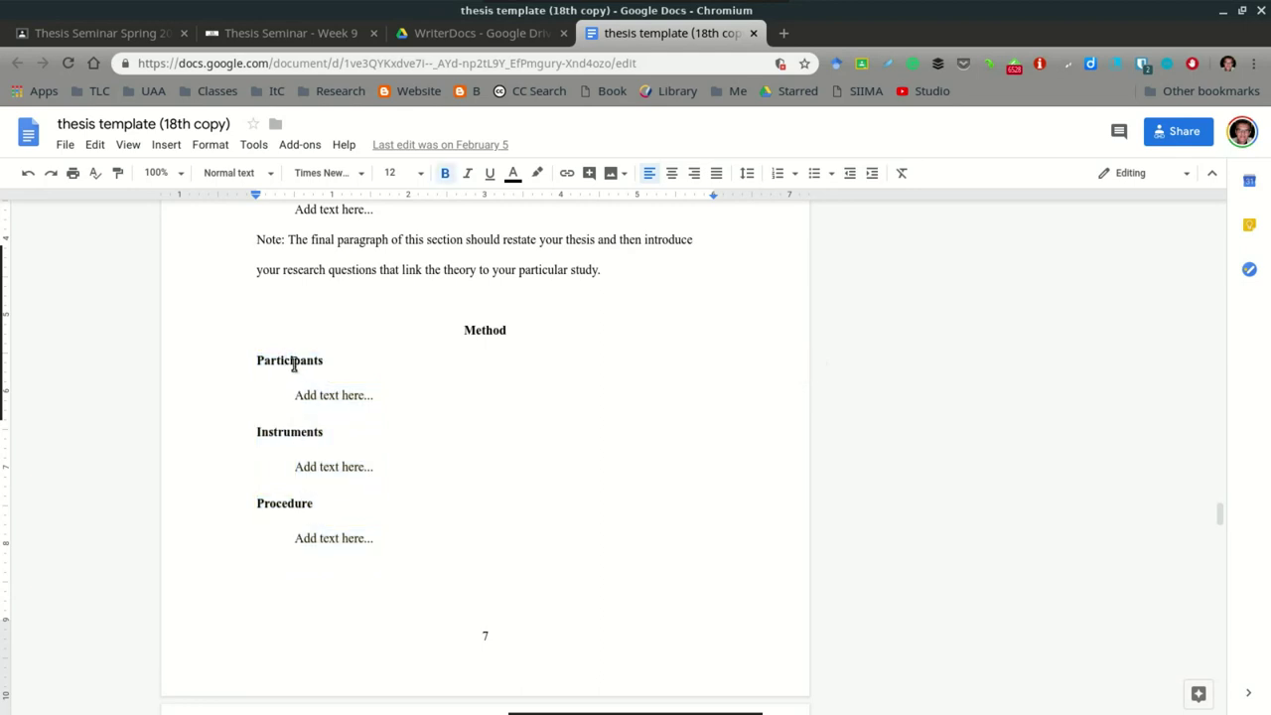
left_click_drag(264, 359, 363, 380)
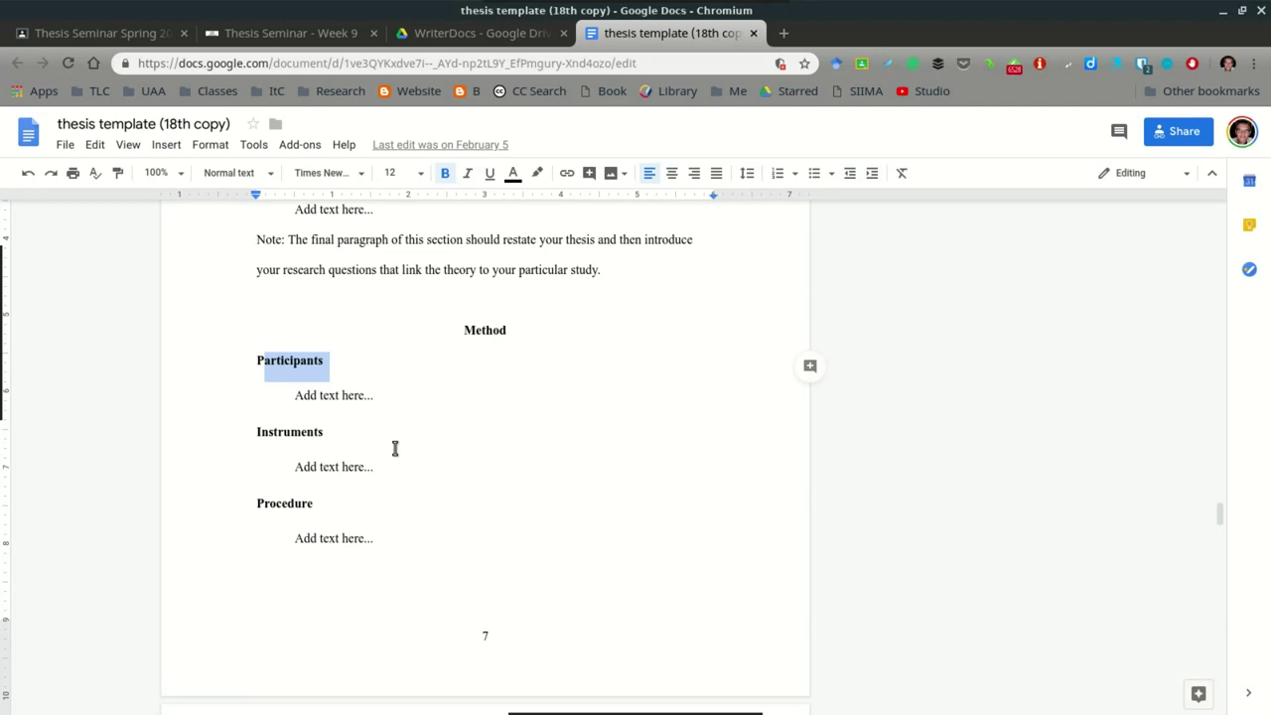
left_click(320, 396)
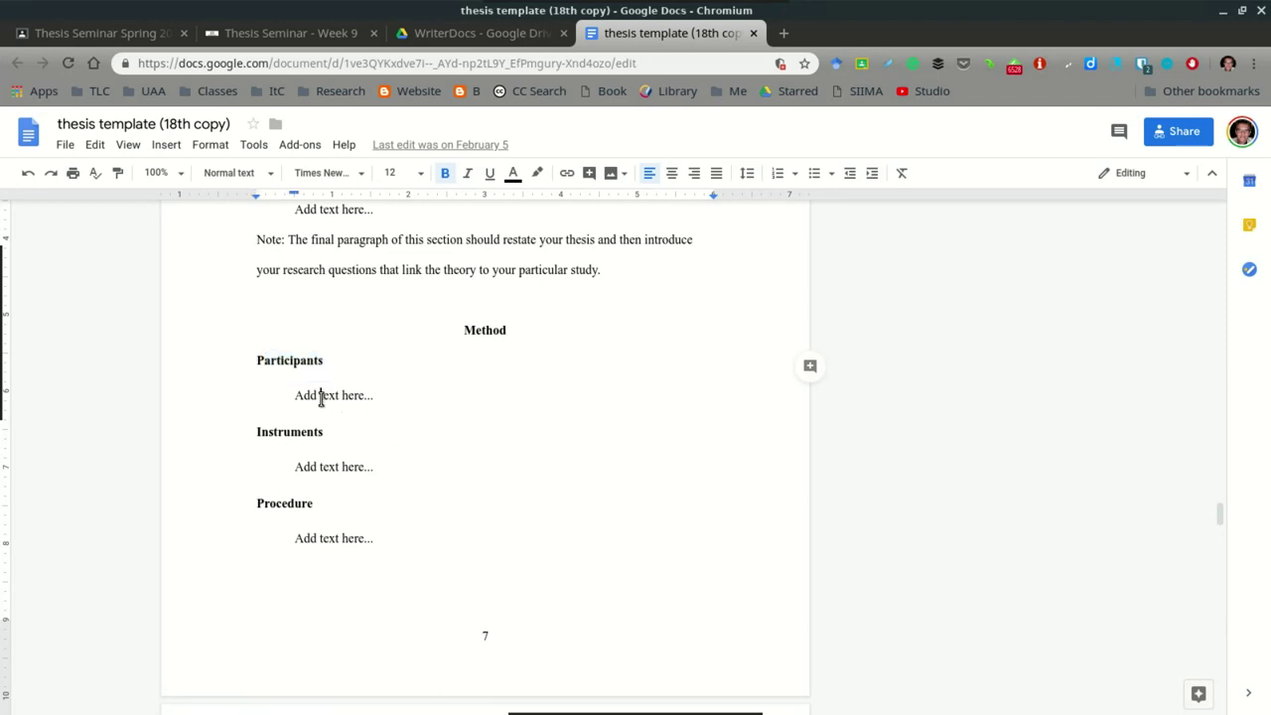
left_click_drag(294, 397, 402, 401)
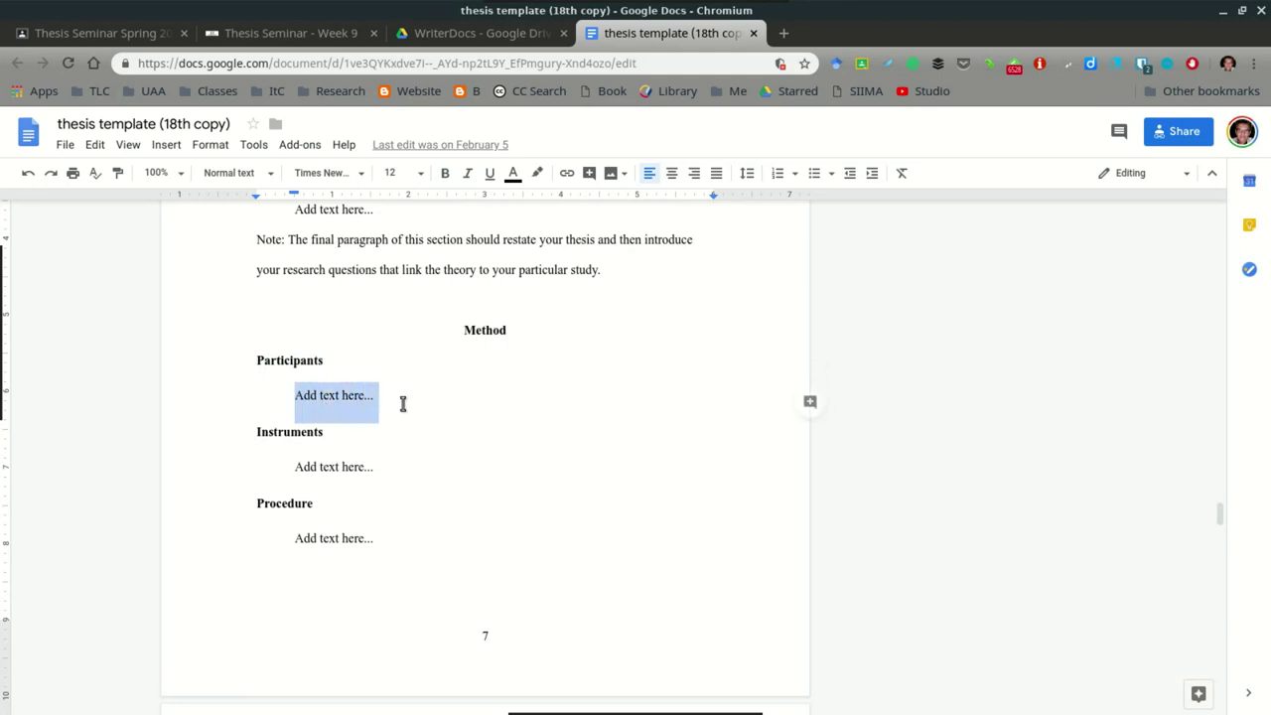
left_click(457, 414)
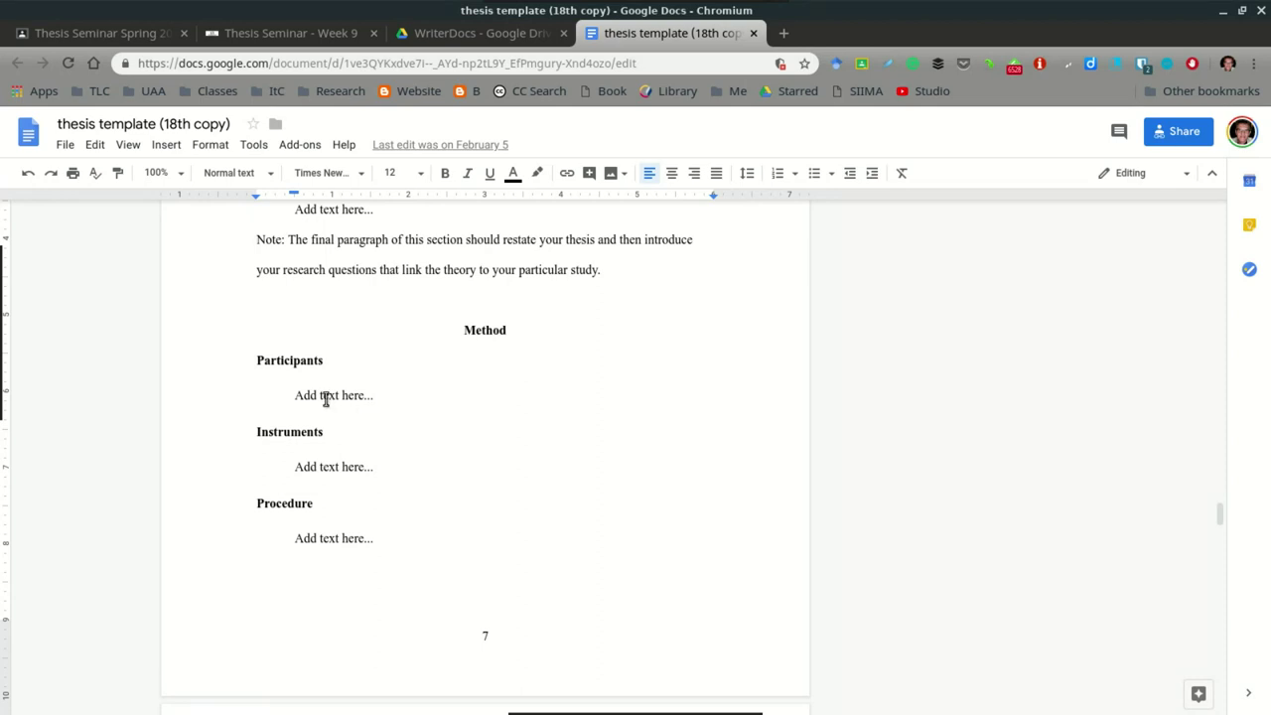
left_click(325, 398)
left_click(313, 437)
left_click_drag(253, 432, 322, 428)
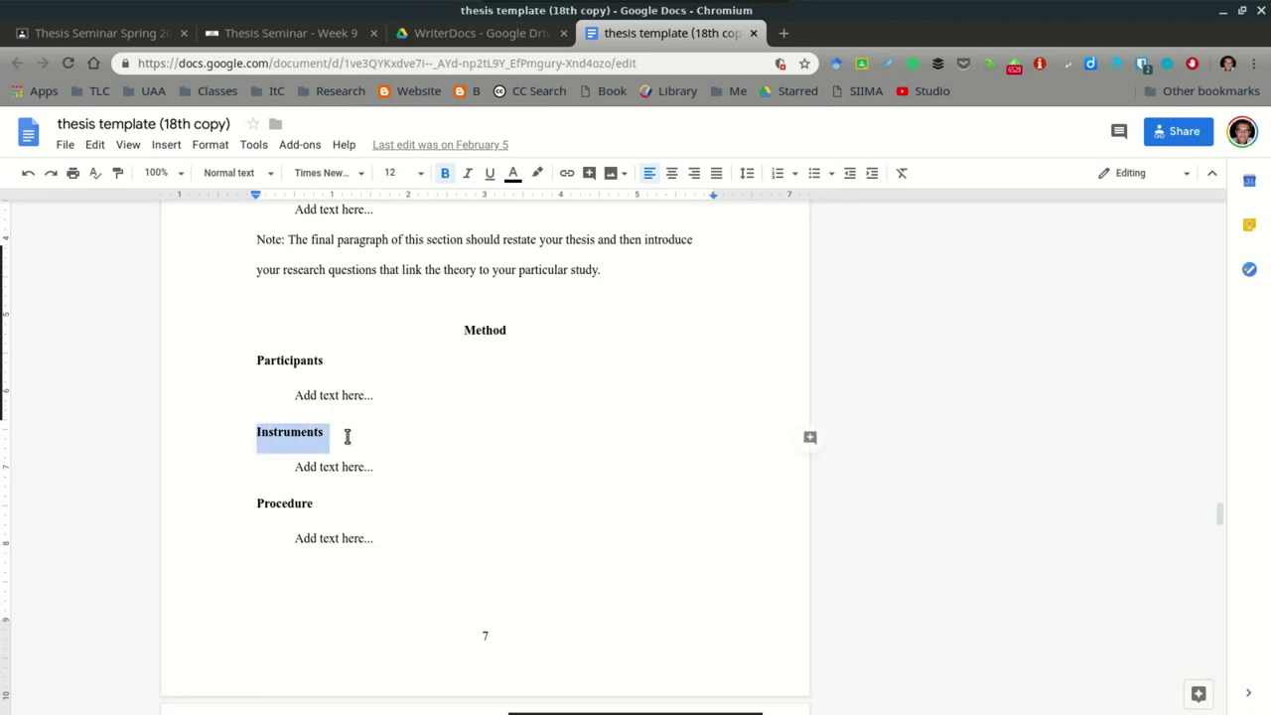
left_click(328, 467)
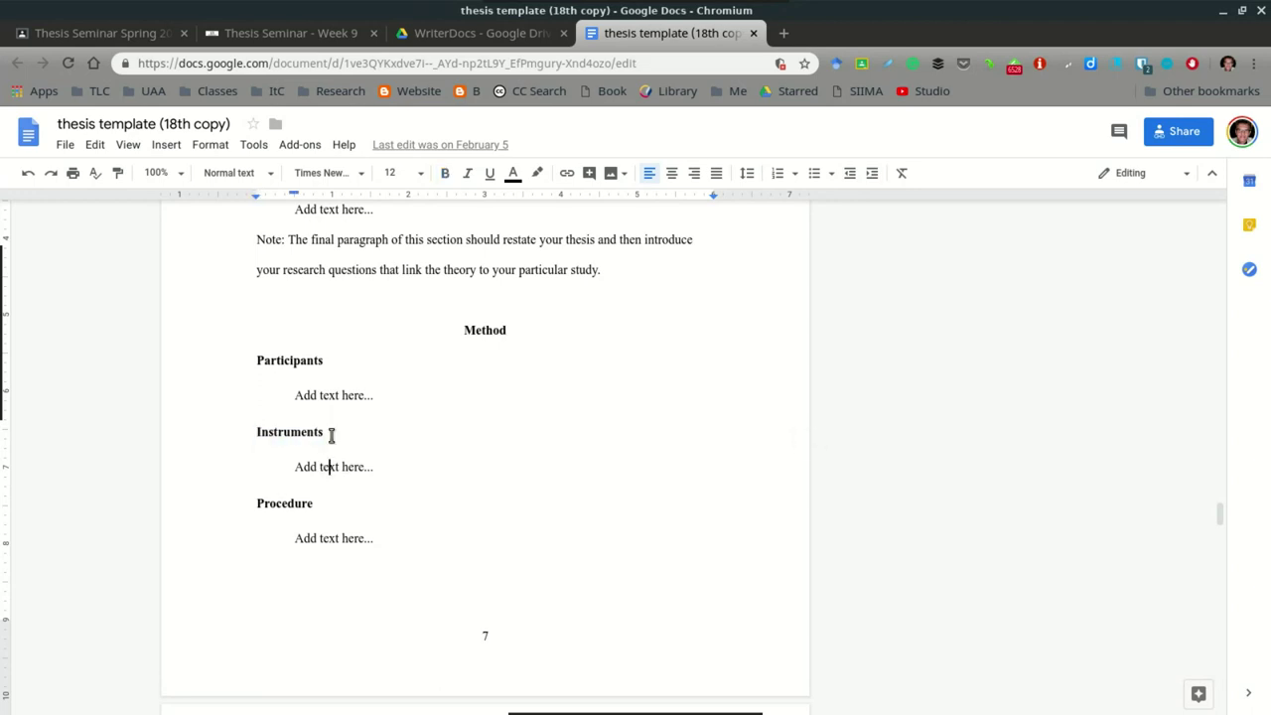
left_click(271, 365)
left_click_drag(256, 364, 361, 350)
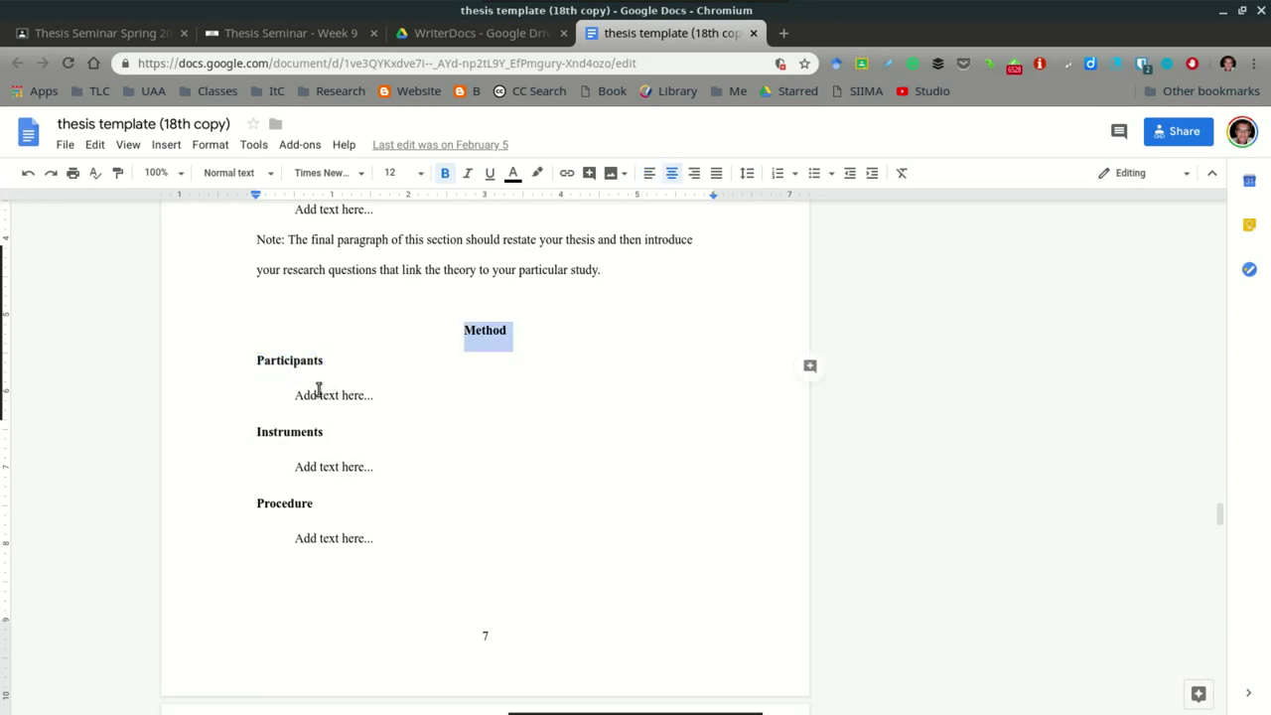
left_click(315, 396)
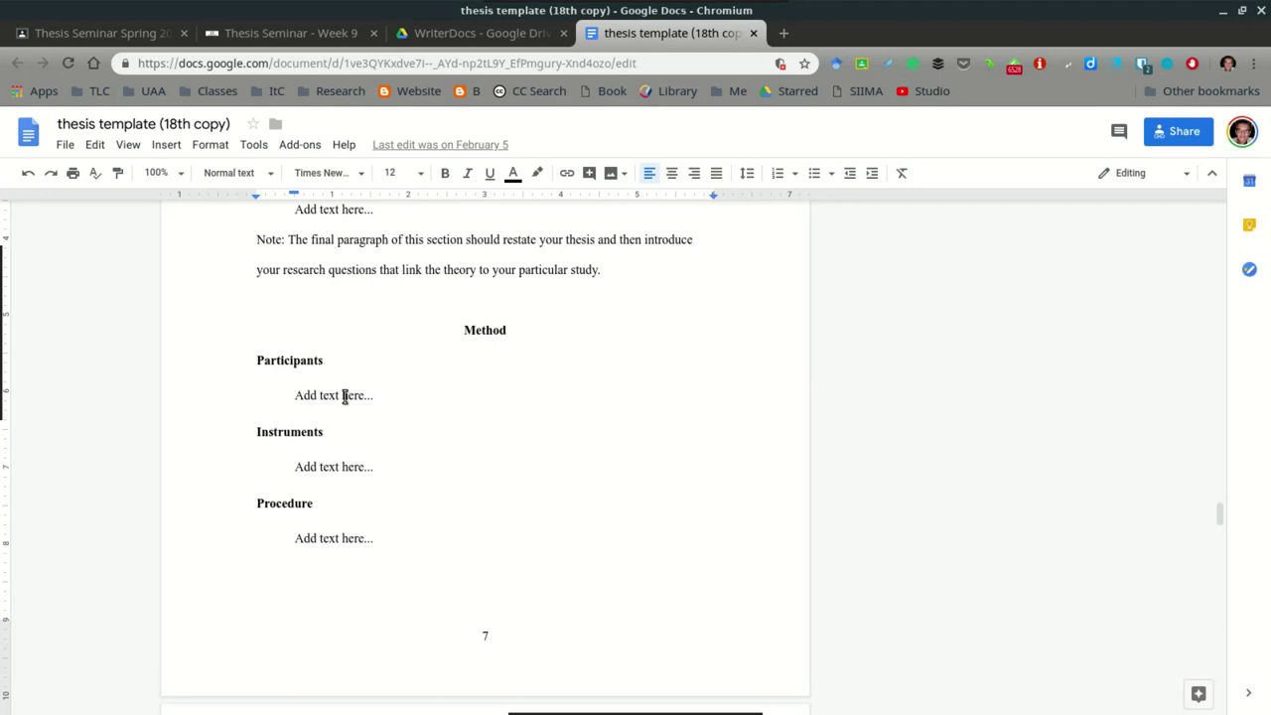
Step: Insert ' (See Appendix A)' after 'here' in the Participants placeholder line
left_click(377, 394)
key("Left")
key("Left")
key("Left")
type("(See Appendi")
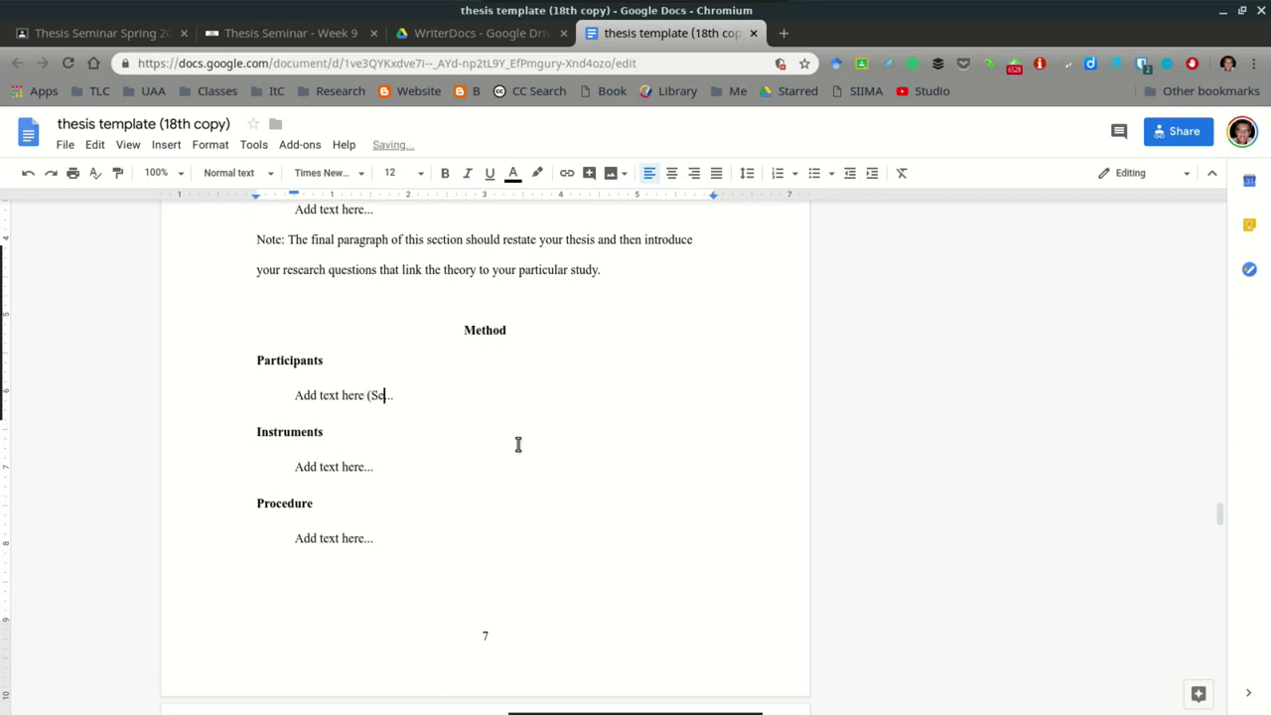
type("x A)")
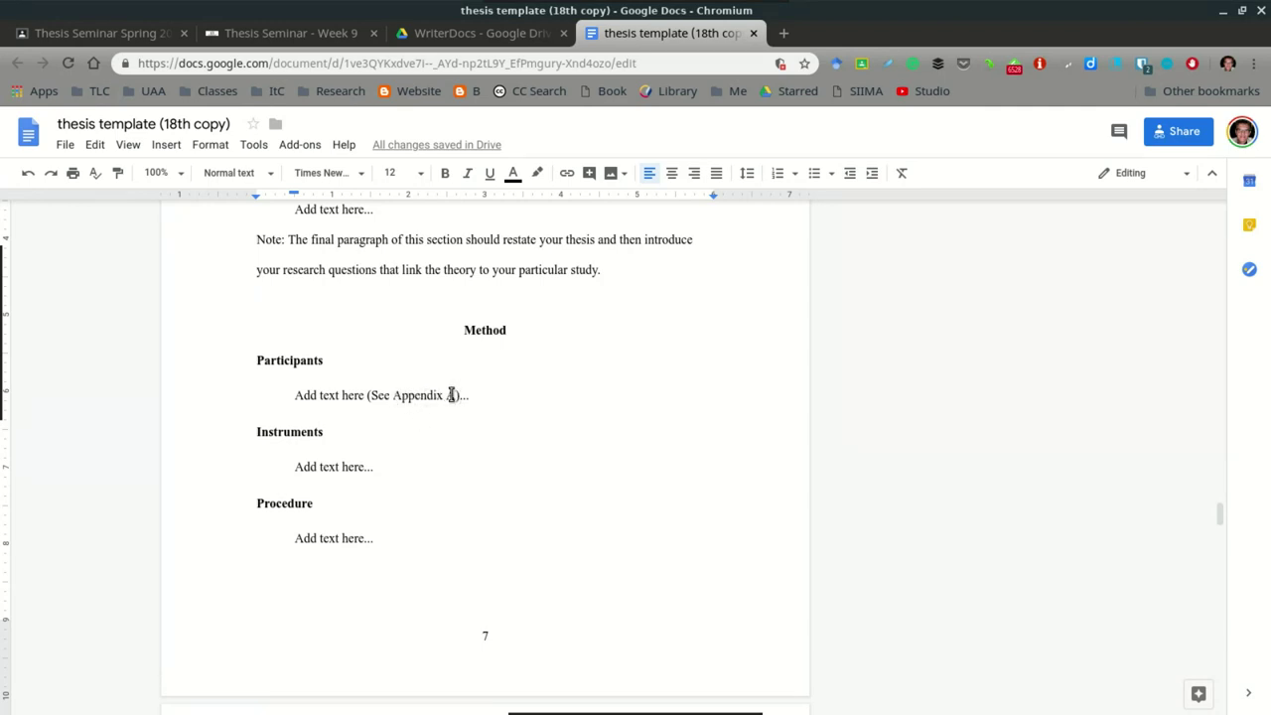
left_click(452, 396)
key("Left")
key("Left")
key("Left")
key("Left")
left_click(447, 395)
left_click_drag(447, 395, 462, 398)
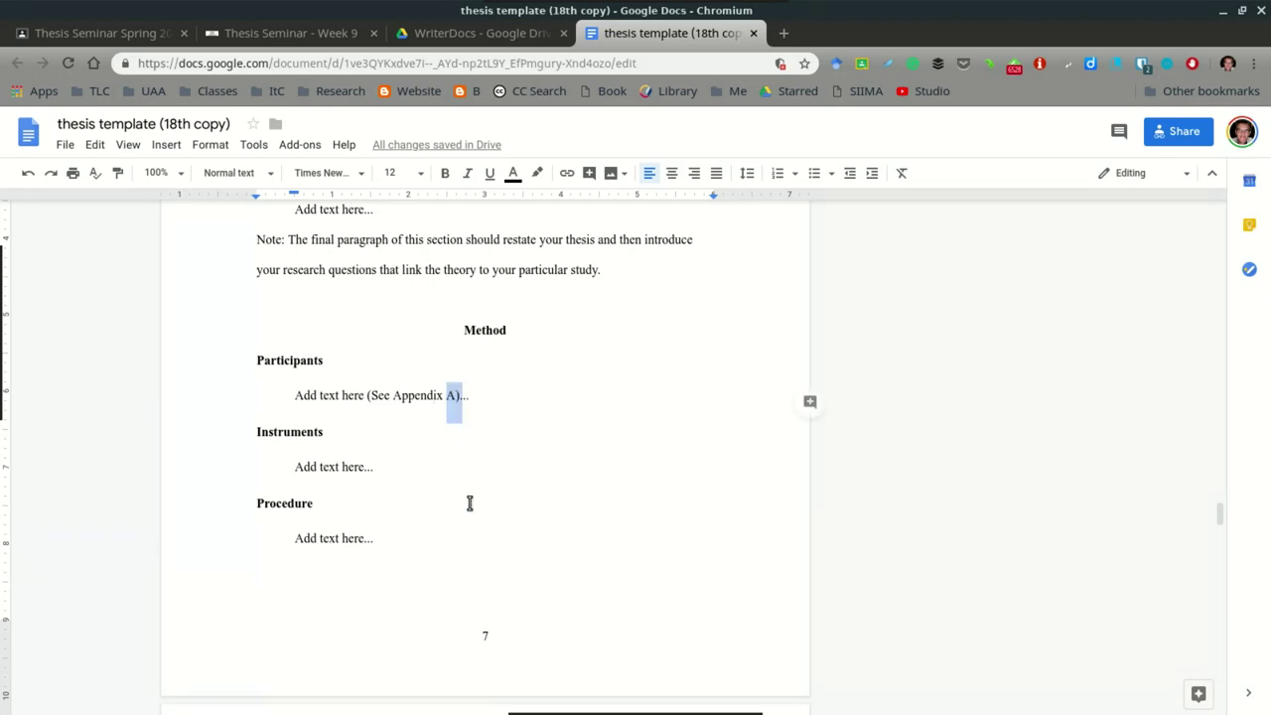
left_click(316, 368)
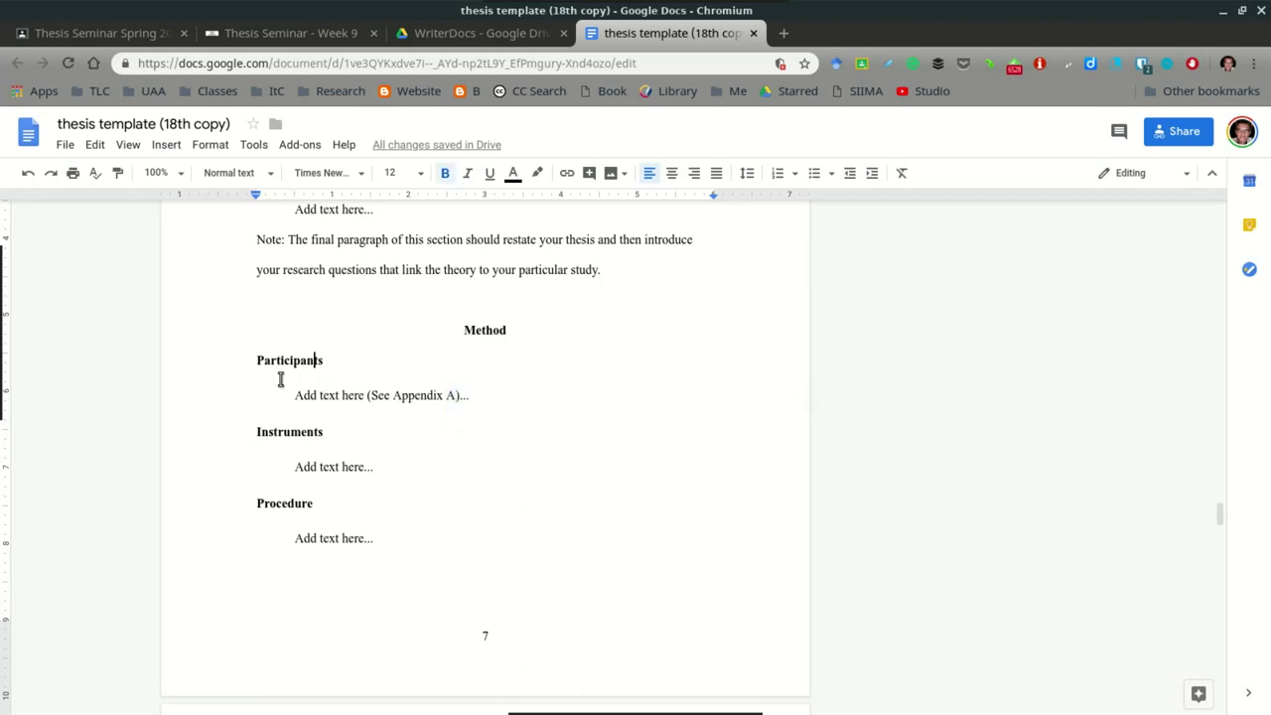
left_click(383, 395)
scroll(406, 445, "down", 1)
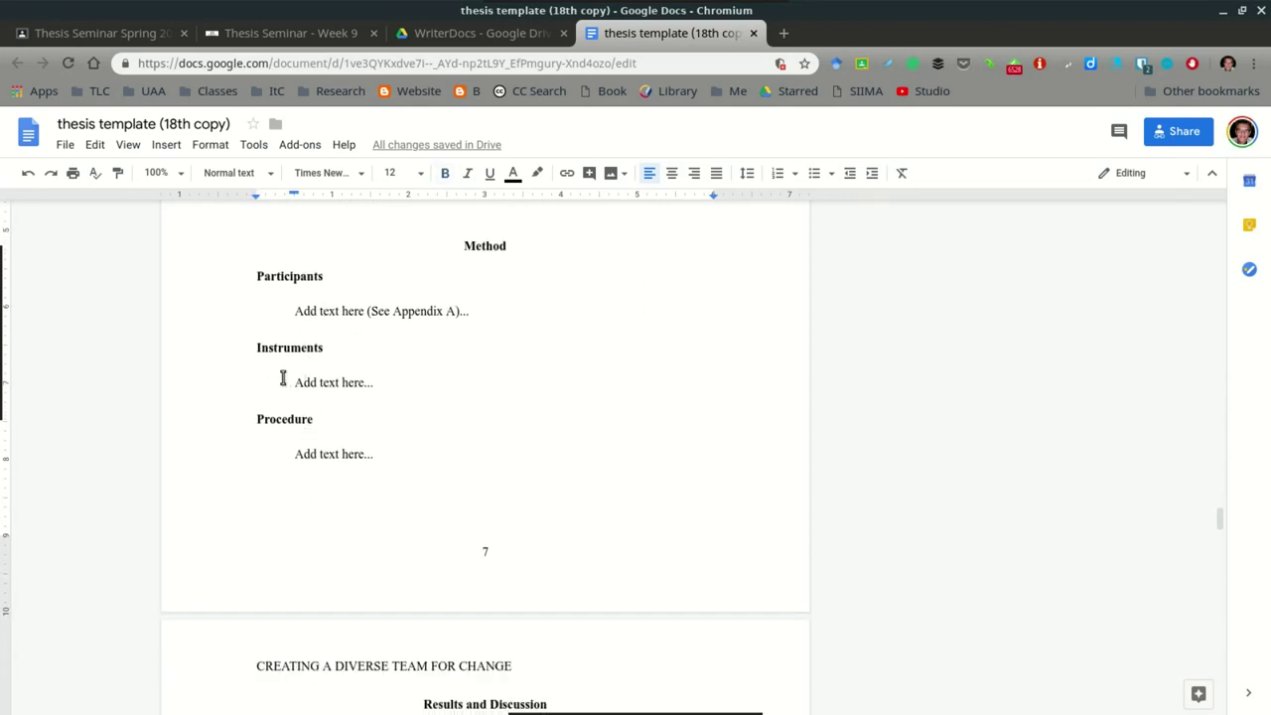
left_click_drag(283, 378, 403, 402)
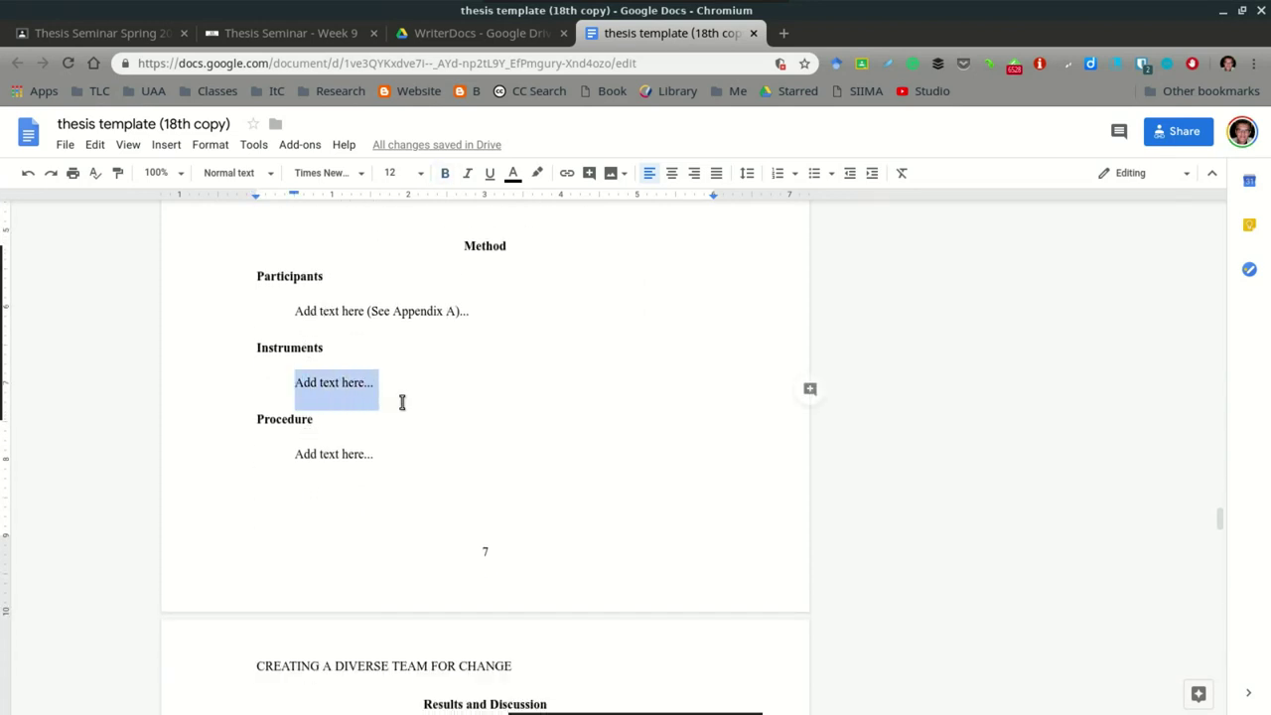
left_click(283, 419)
scroll(327, 417, "down", 2)
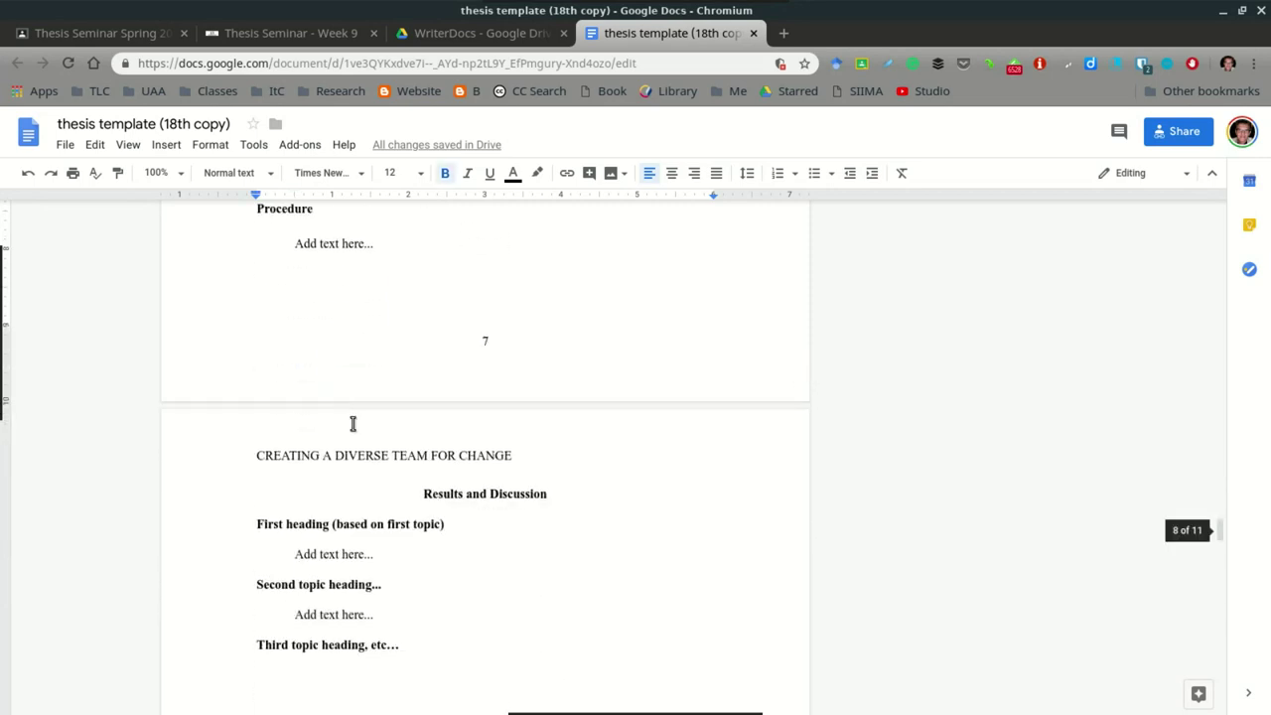
scroll(354, 417, "up", 2)
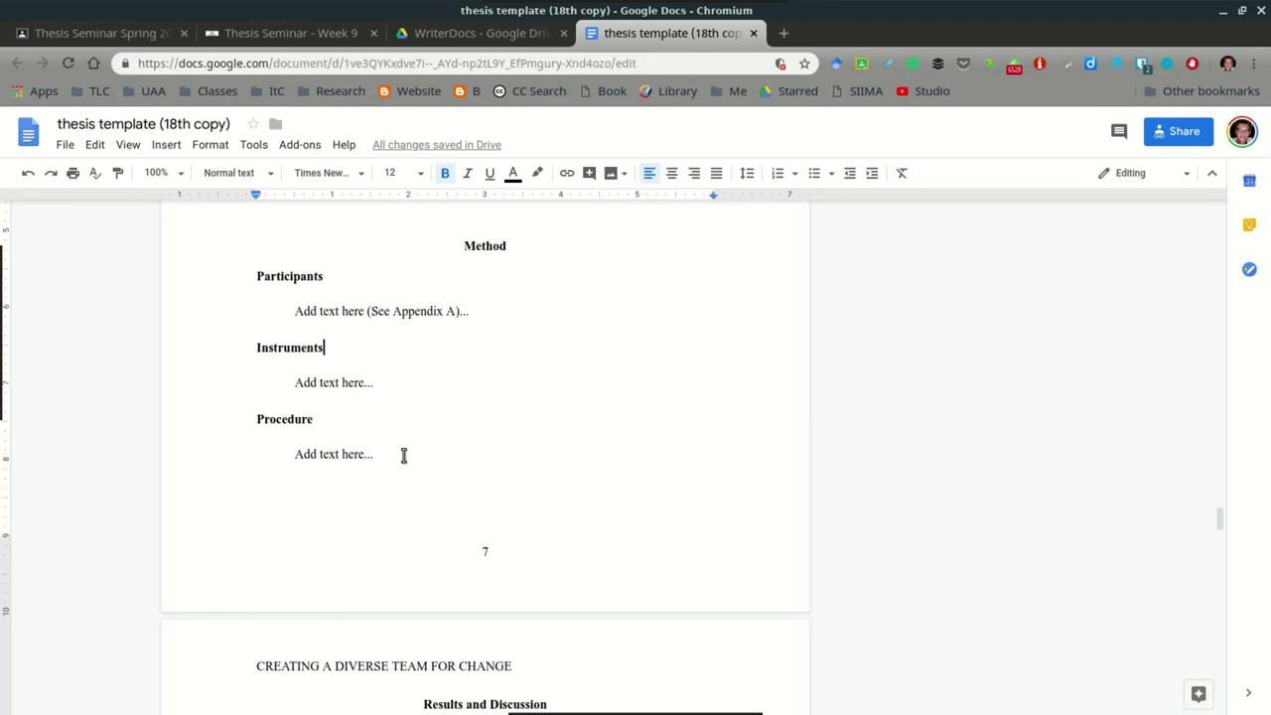
Step: Correct the misspelled subheading so it reads 'Instruments & Procedure'
type("& Proc")
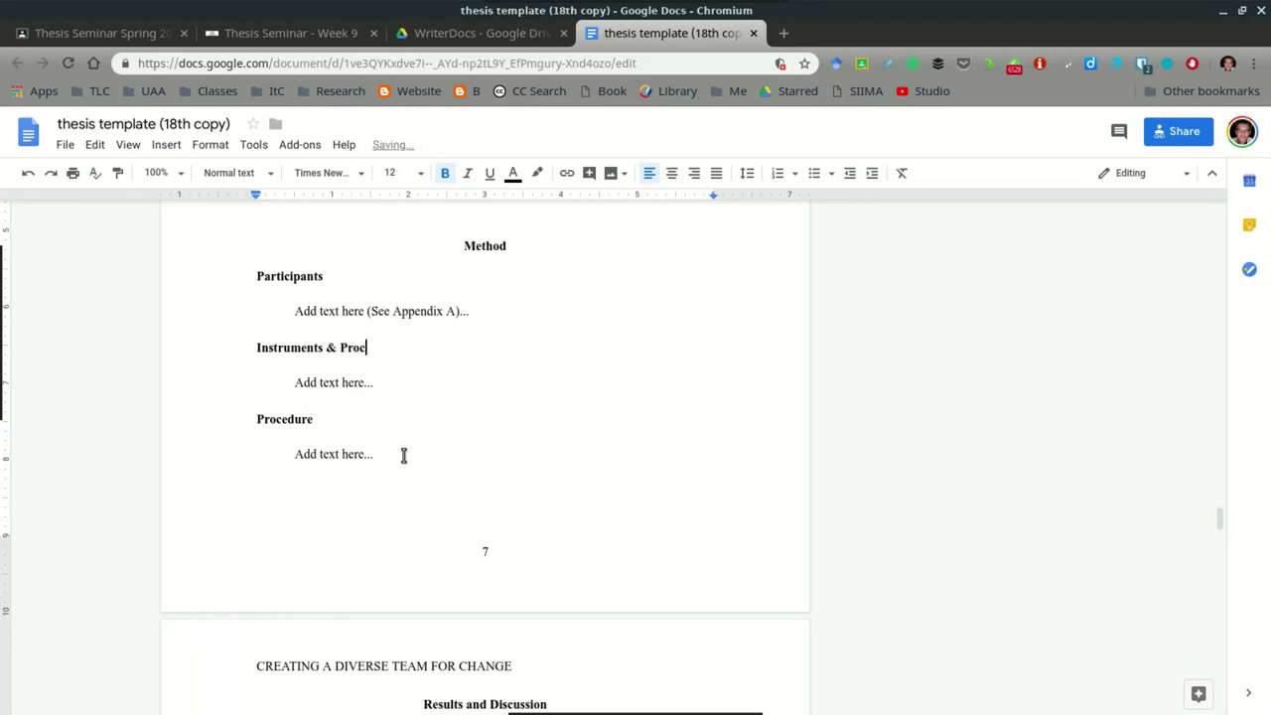
type("edue")
key("BackSpace")
key("BackSpace")
key("BackSpace")
key("BackSpace")
key("BackSpace")
key("BackSpace")
key("BackSpace")
key("BackSpace")
key("BackSpace")
key("BackSpace")
key("BackSpace")
type("& Procedue")
key("BackSpace")
type("re")
Step: Replace the 'Procedure' subheading text with 'Data Analysis'
key("Down")
key("Down")
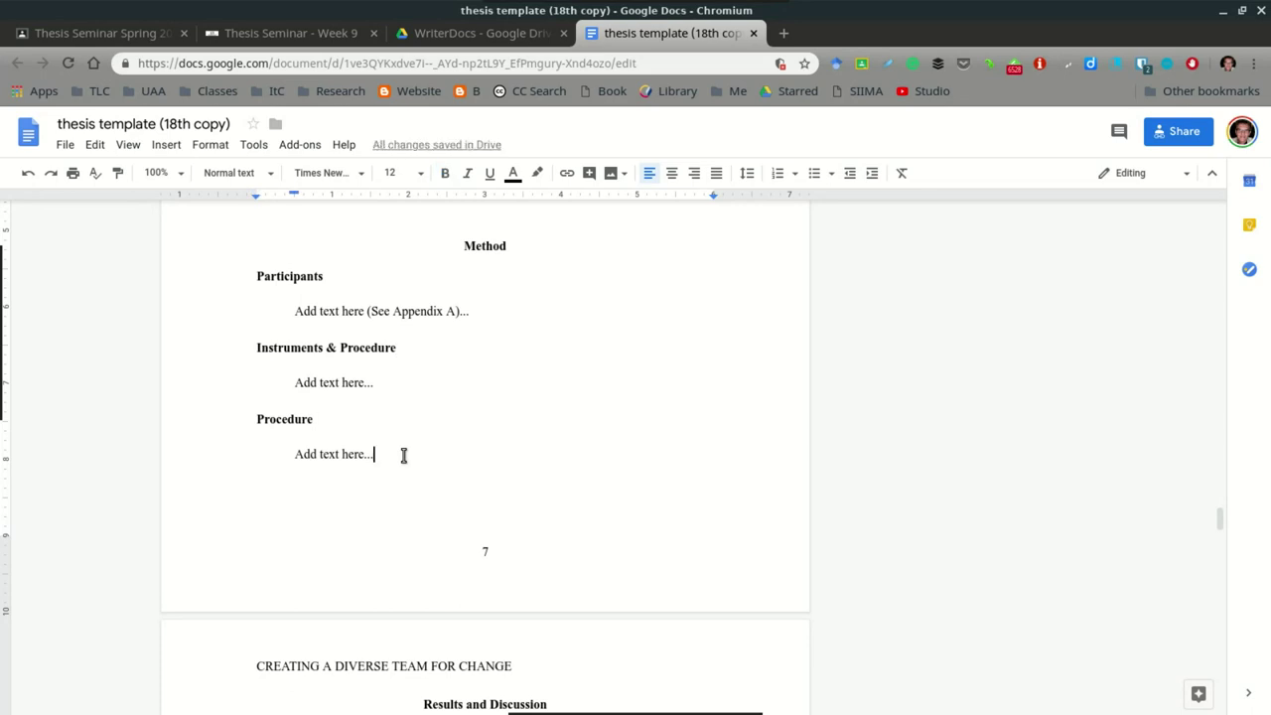
key("BackSpace")
key("BackSpace")
key("BackSpace")
key("BackSpace")
key("BackSpace")
key("BackSpace")
key("BackSpace")
key("BackSpace")
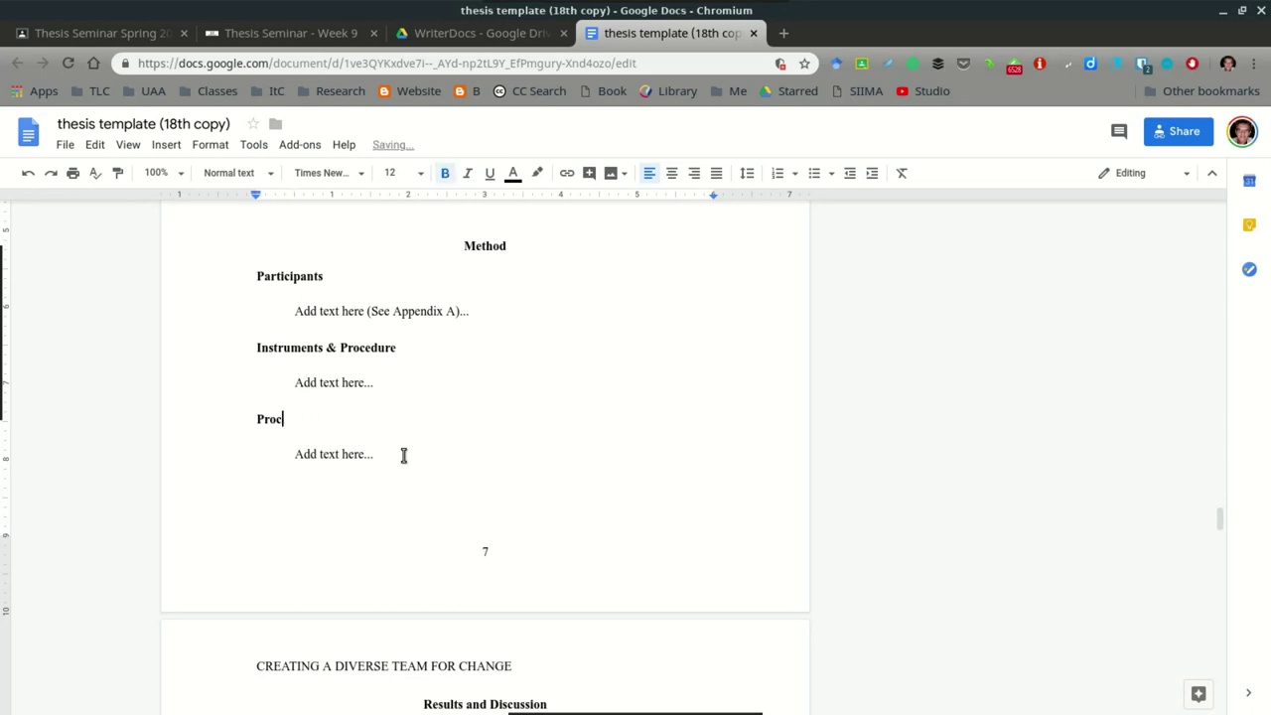
key("BackSpace")
type("Data")
key("BackSpace")
key("BackSpace")
key("BackSpace")
type("A")
key("BackSpace")
type("ata Analysis")
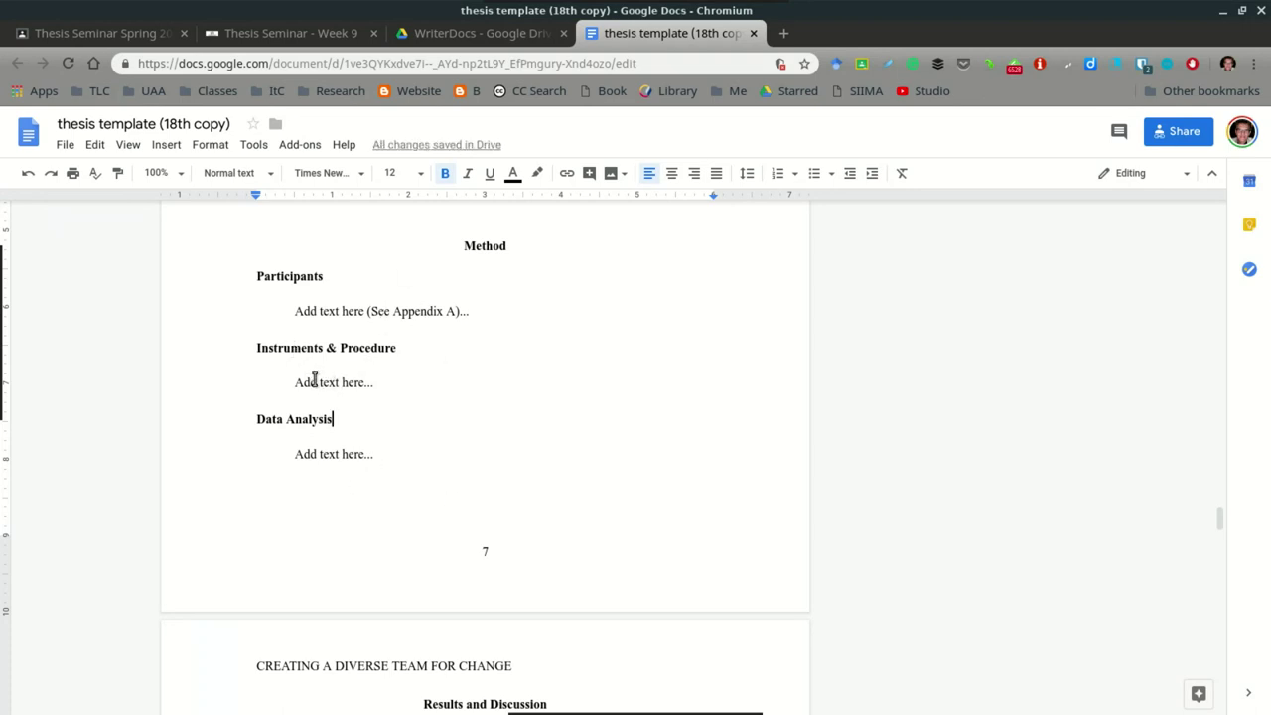
left_click(314, 381)
left_click(379, 347)
left_click(384, 384)
left_click(307, 381)
left_click(285, 276)
left_click_drag(248, 276, 352, 292)
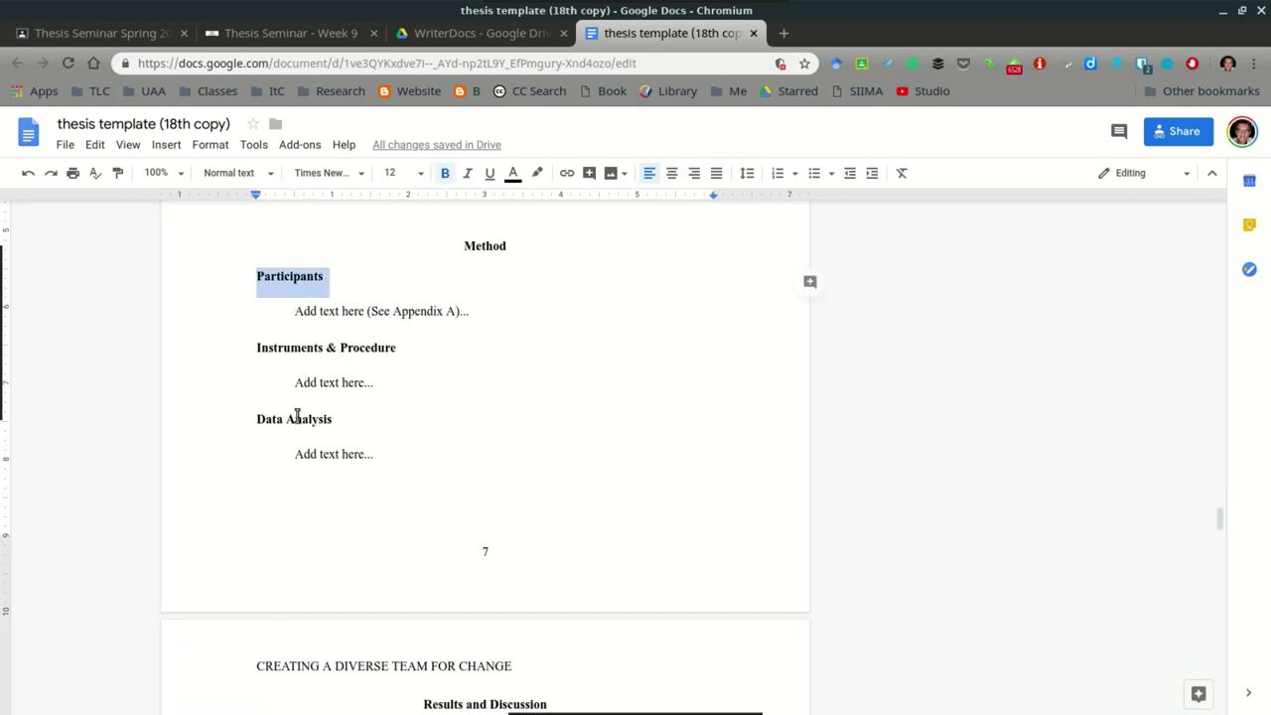
left_click(317, 312)
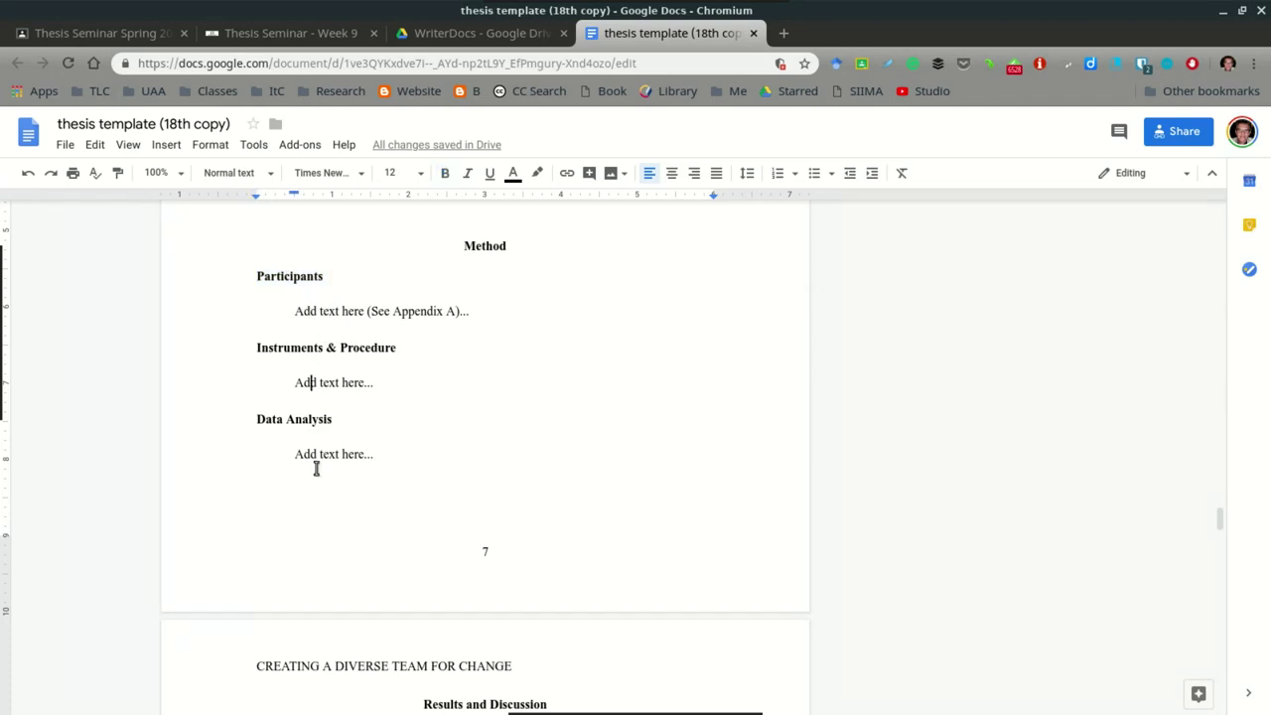
left_click(301, 280)
scroll(417, 566, "down", 3)
scroll(427, 516, "up", 3)
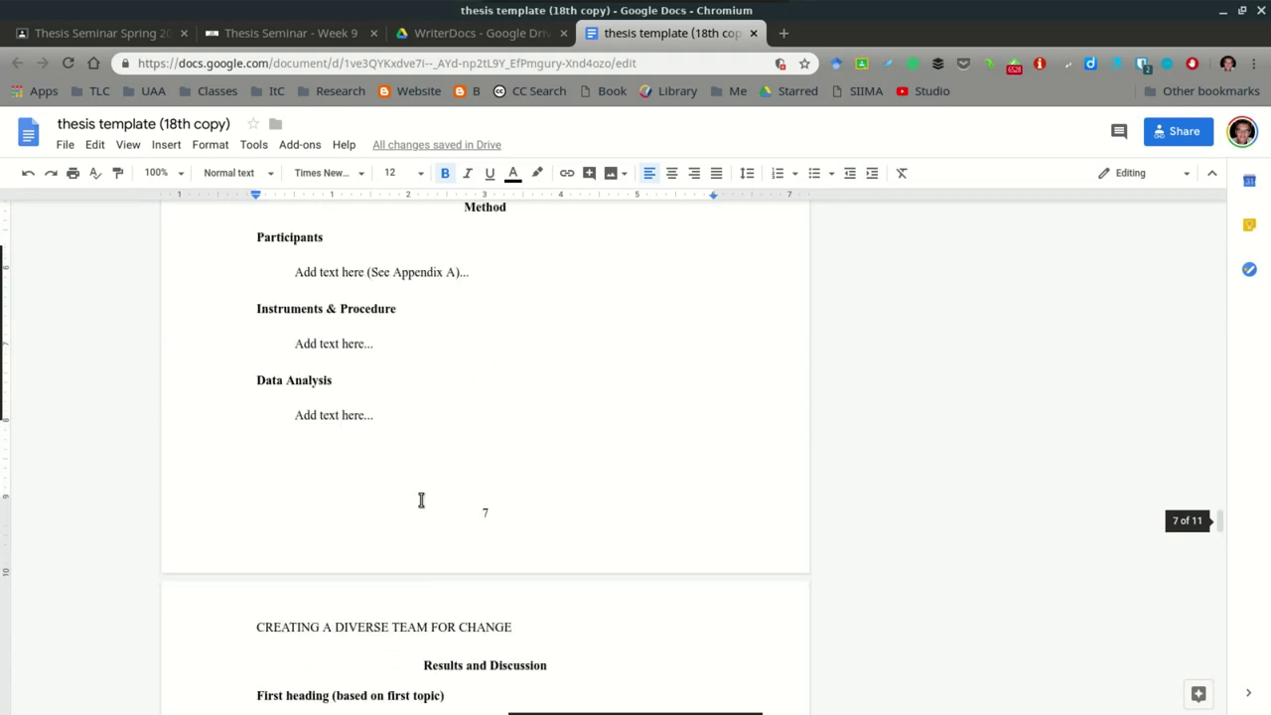
left_click_drag(463, 292, 525, 302)
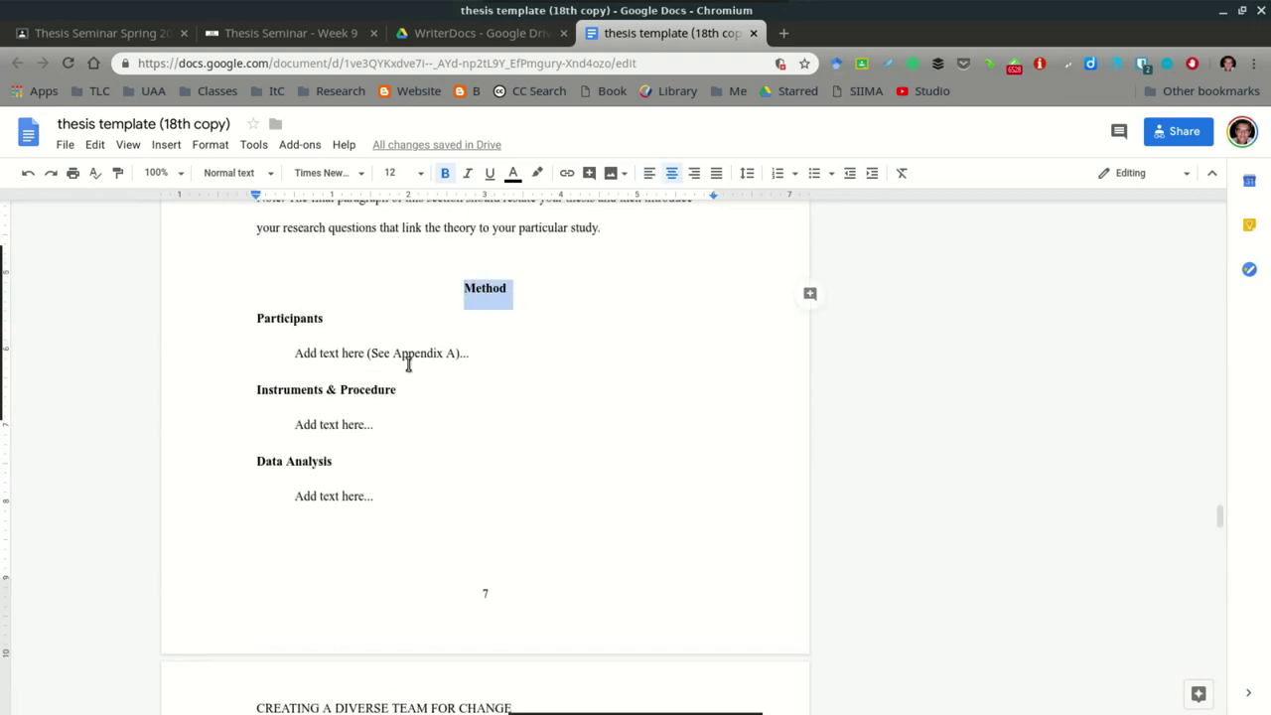
left_click(360, 398)
scroll(344, 423, "down", 2)
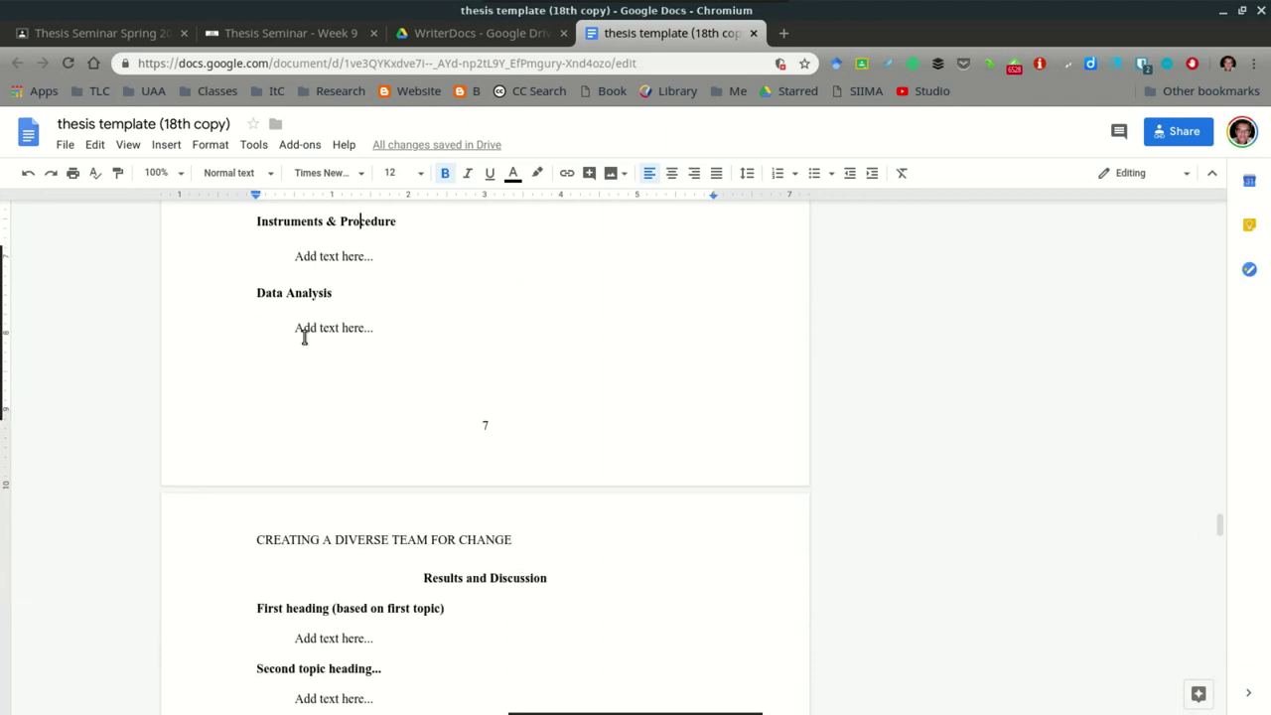
left_click(305, 338)
scroll(372, 405, "up", 3)
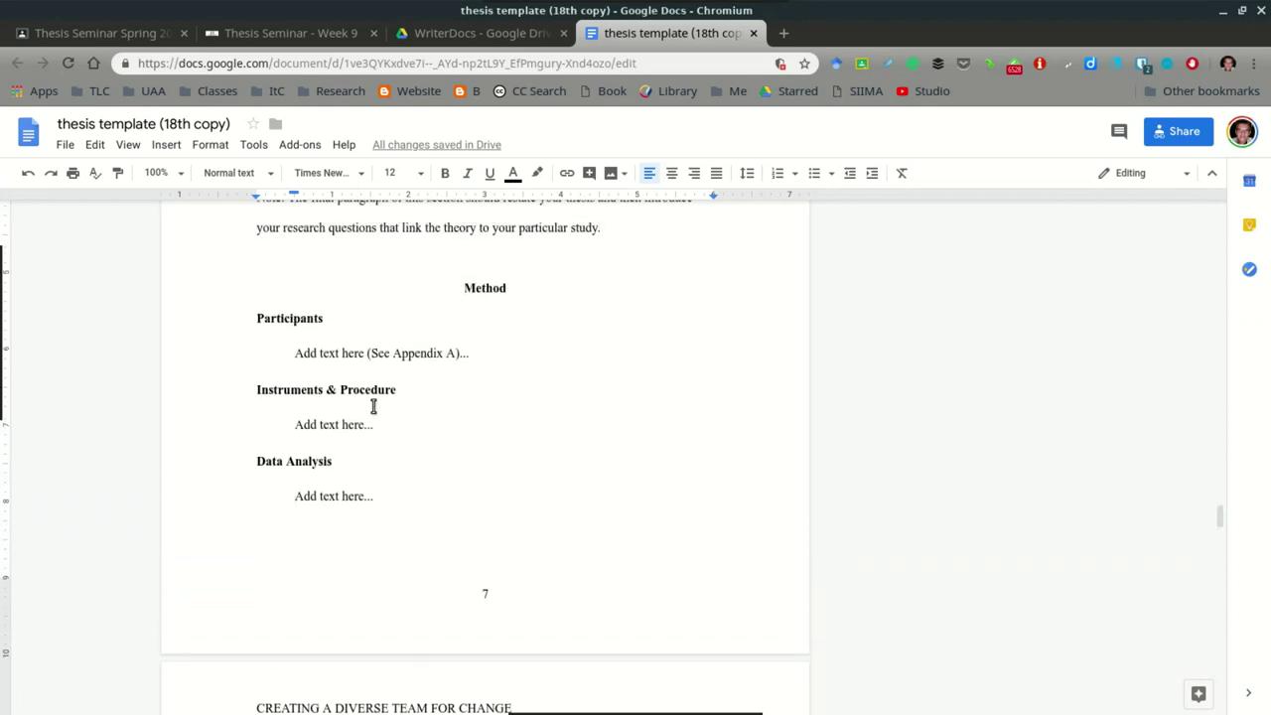
scroll(388, 407, "down", 1)
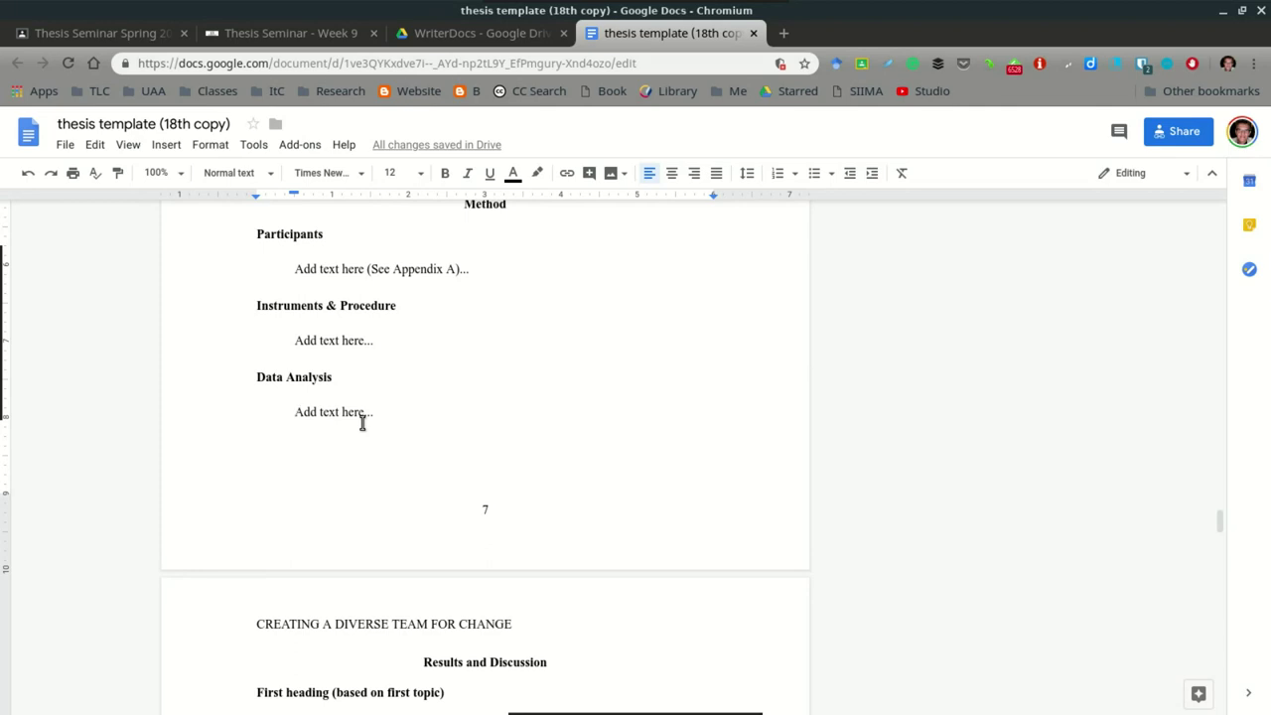
scroll(378, 420, "down", 1)
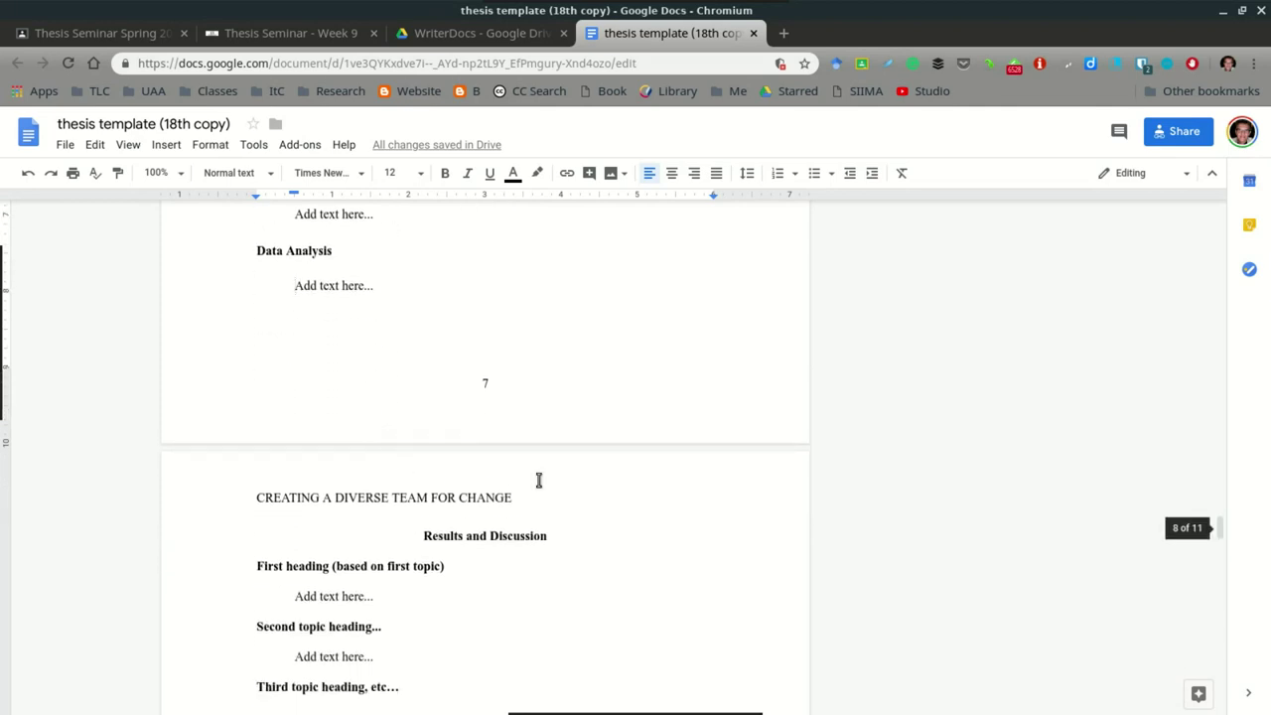
scroll(536, 467, "up", 3)
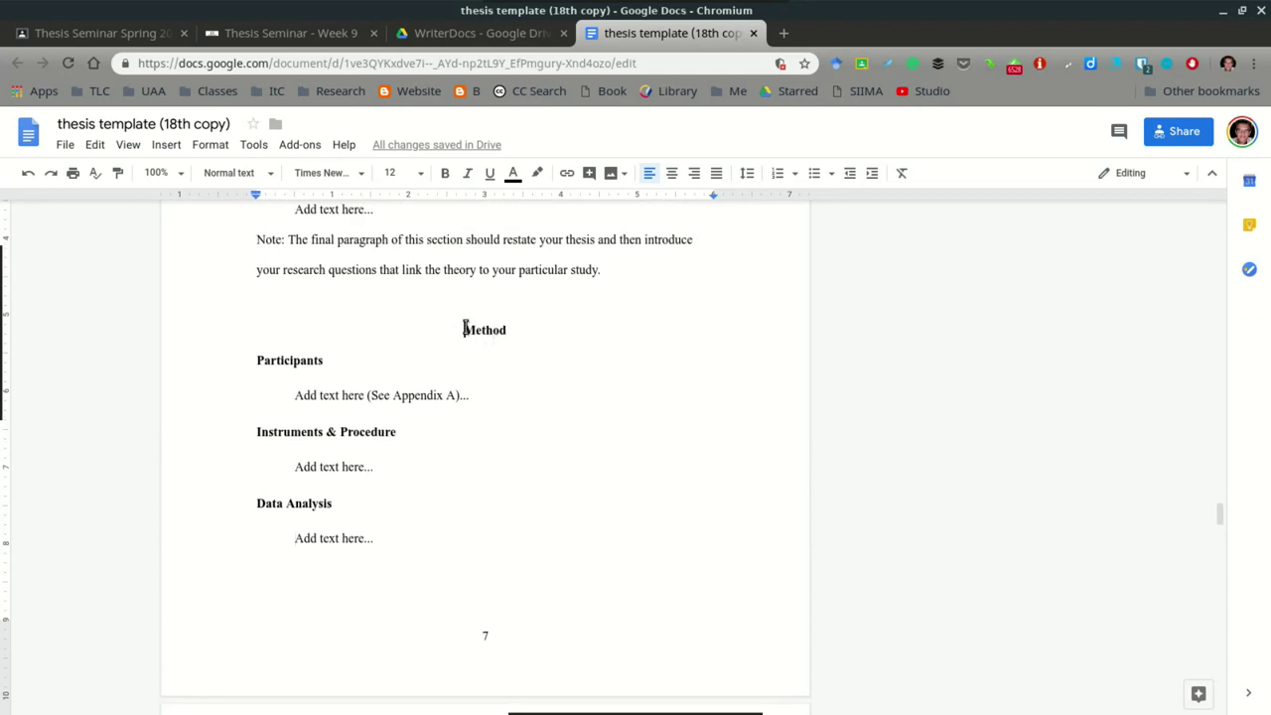
left_click_drag(465, 329, 559, 537)
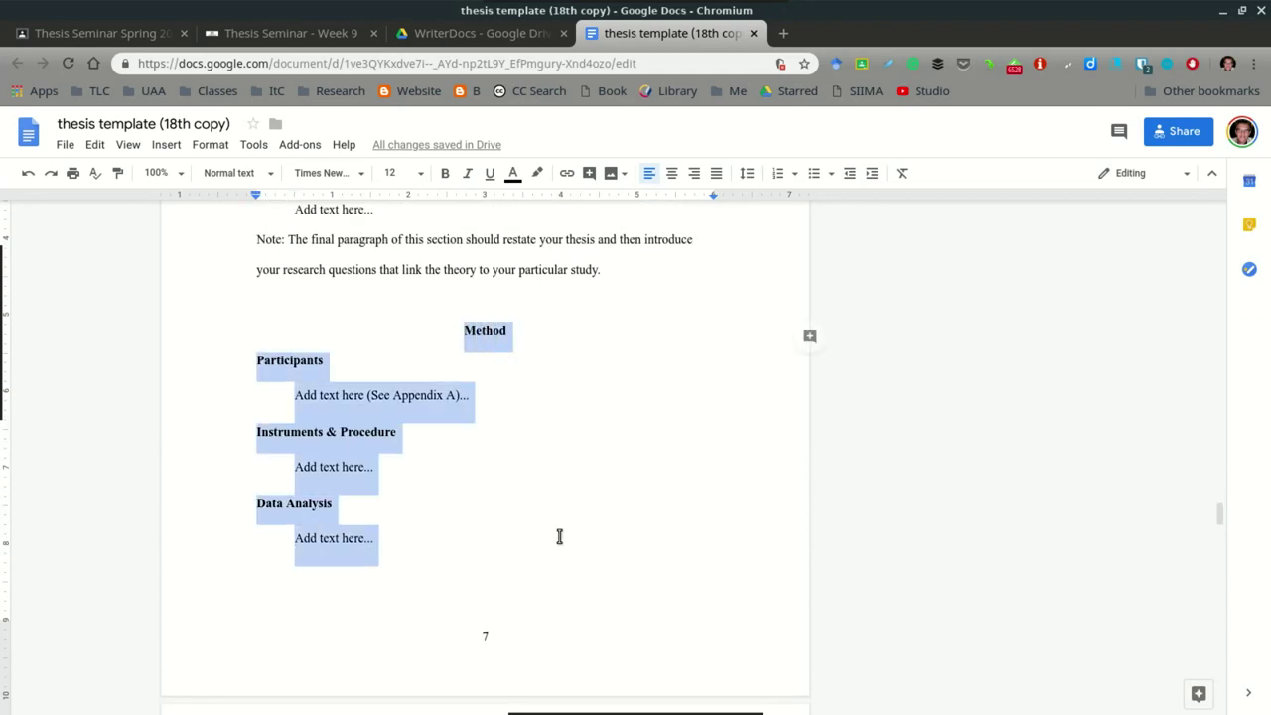
left_click(414, 399)
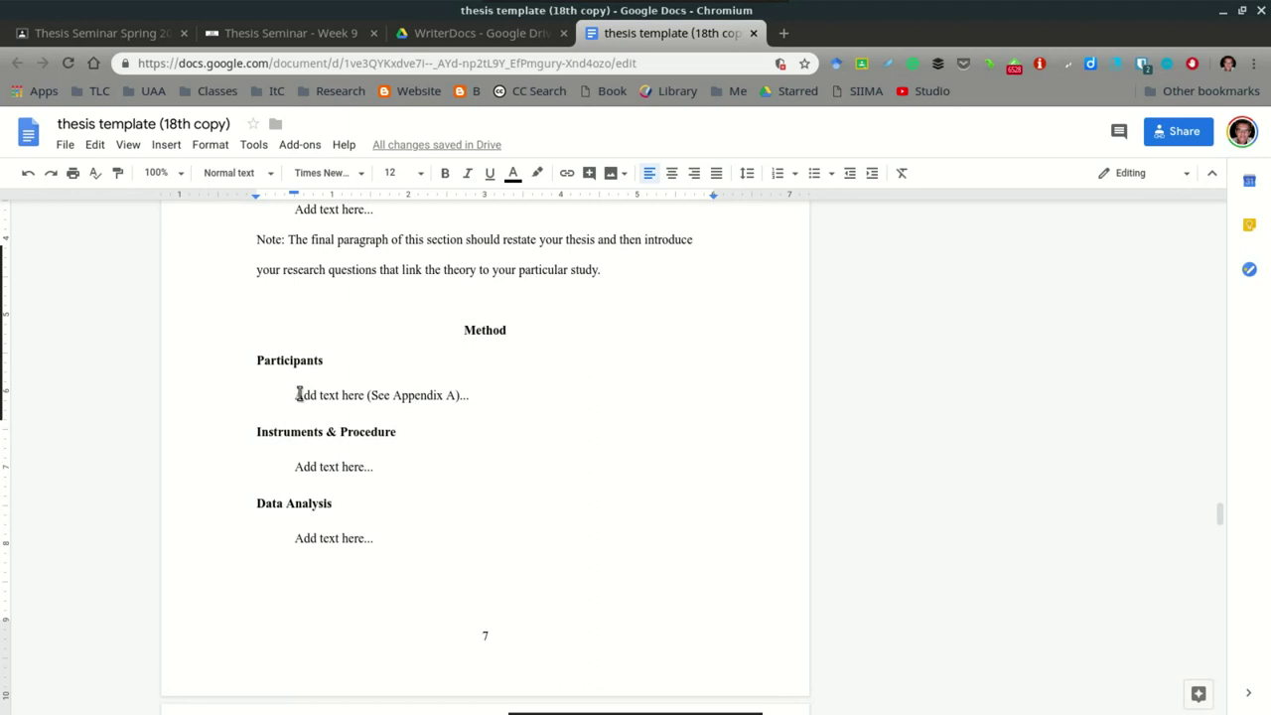
left_click(288, 389)
left_click_drag(258, 363, 391, 517)
left_click(392, 398)
scroll(349, 483, "down", 1)
scroll(304, 411, "down", 2)
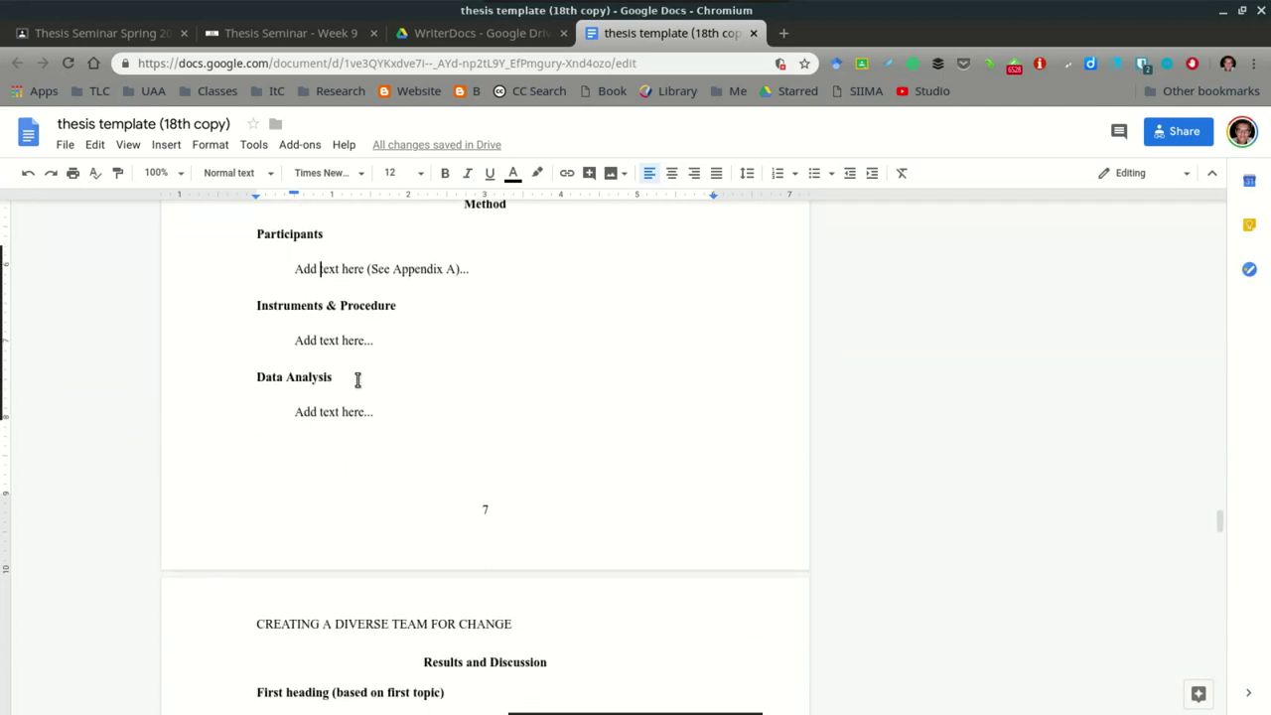
scroll(356, 380, "up", 2)
scroll(353, 437, "down", 2)
left_click(330, 412)
scroll(443, 460, "up", 2)
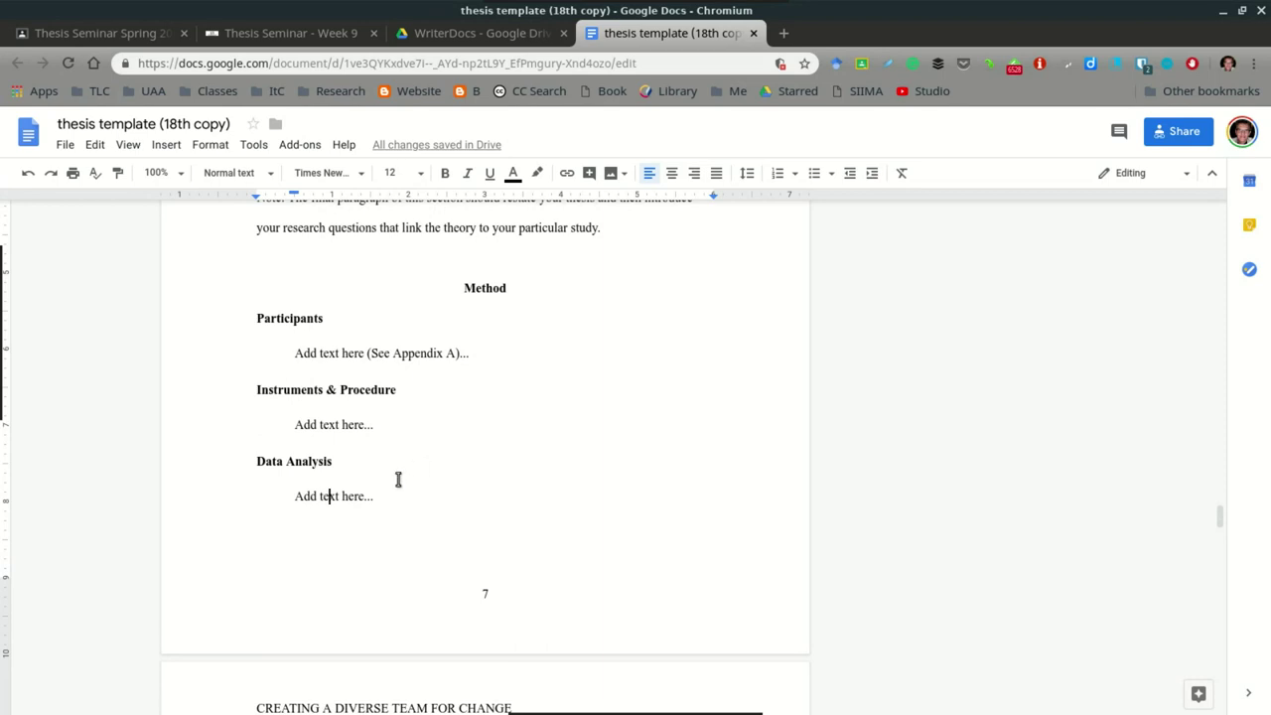
left_click_drag(288, 494, 423, 525)
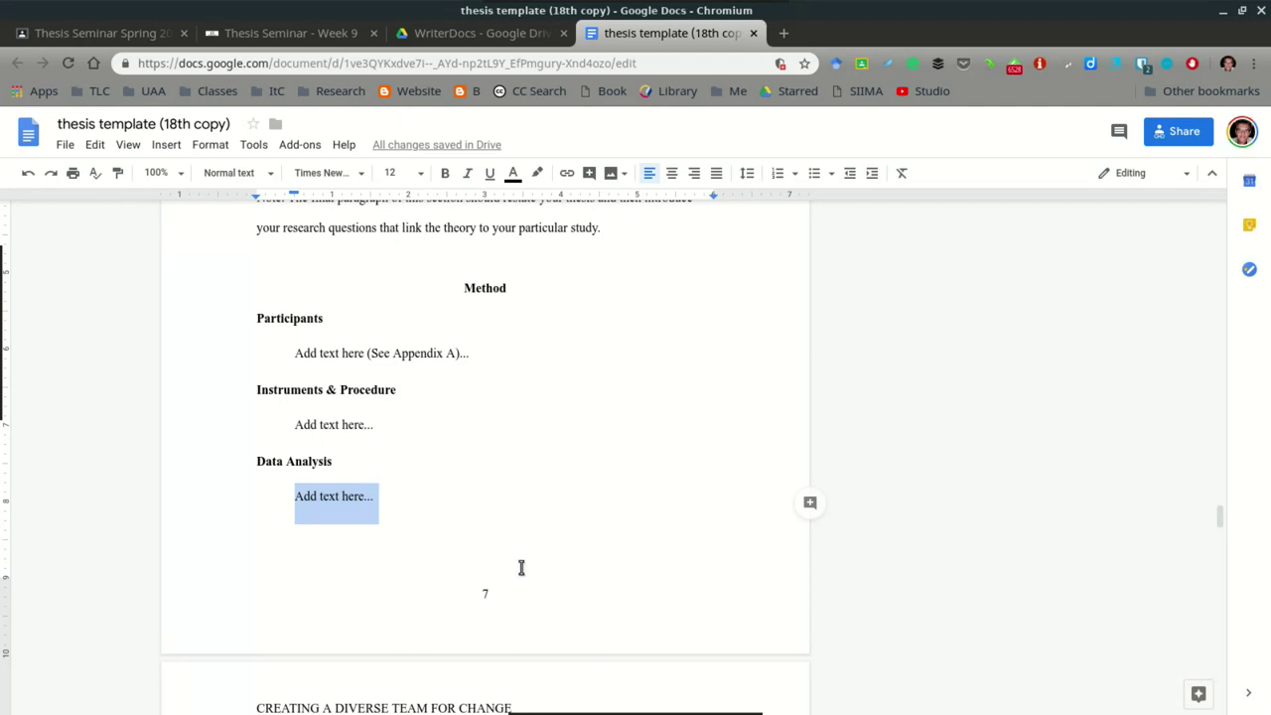
left_click(332, 498)
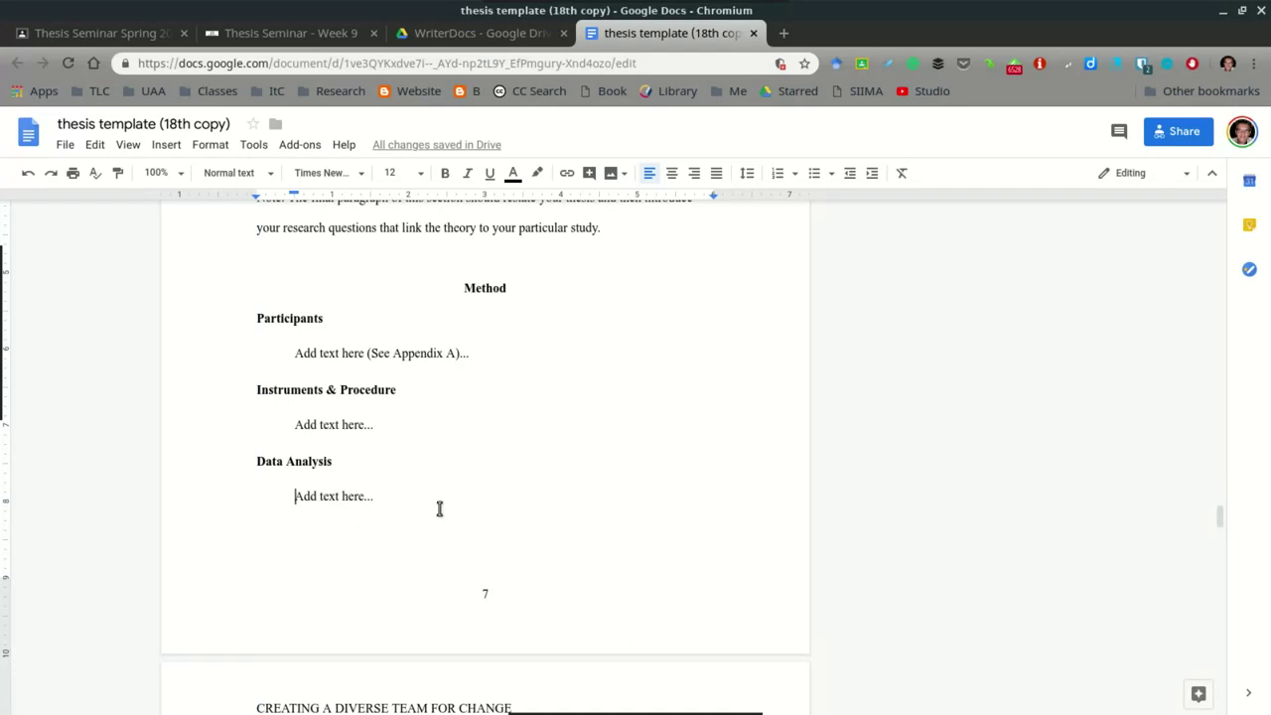
scroll(454, 505, "down", 2)
scroll(455, 504, "up", 2)
scroll(455, 504, "down", 2)
scroll(455, 504, "down", 1)
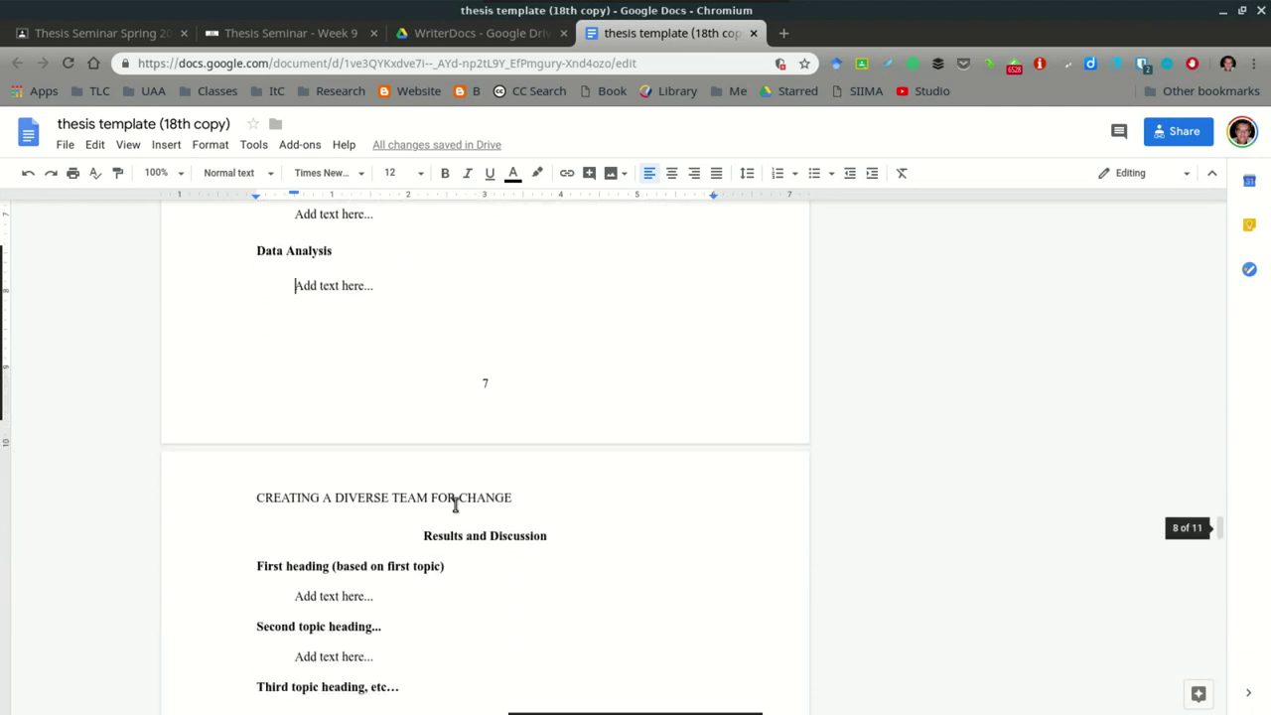
scroll(457, 536, "up", 4)
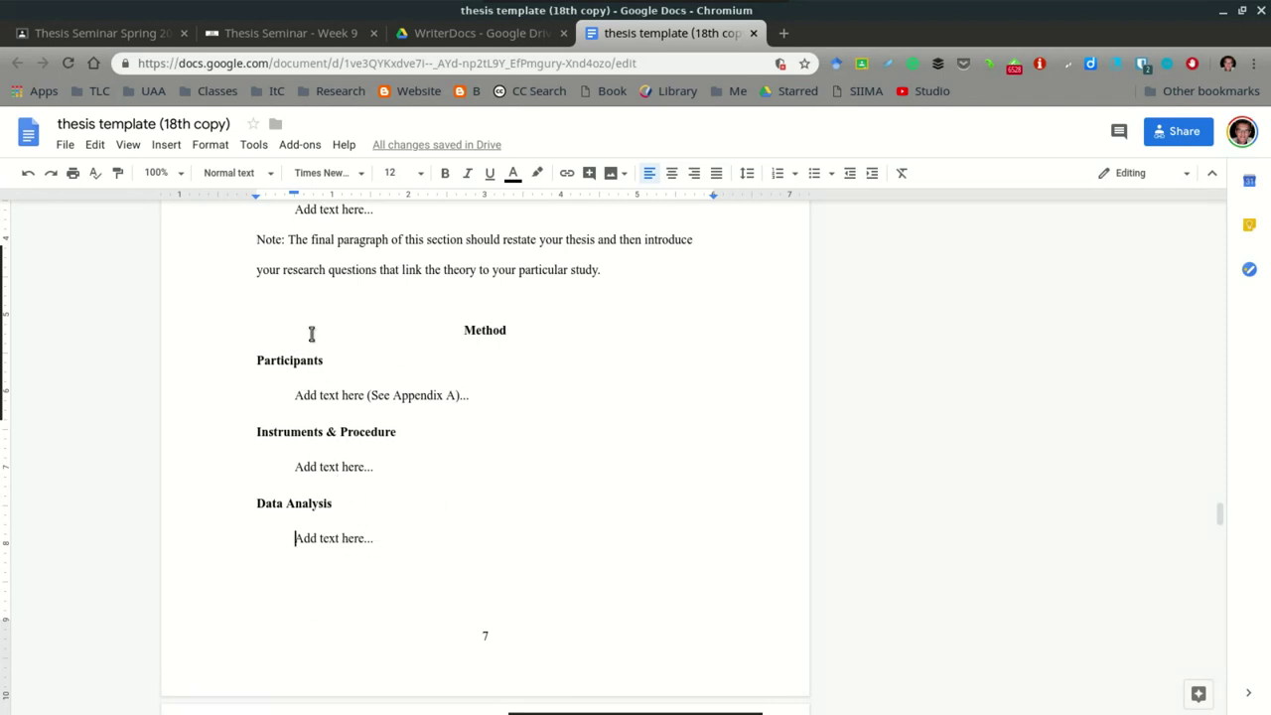
left_click(271, 361)
left_click_drag(268, 431, 419, 459)
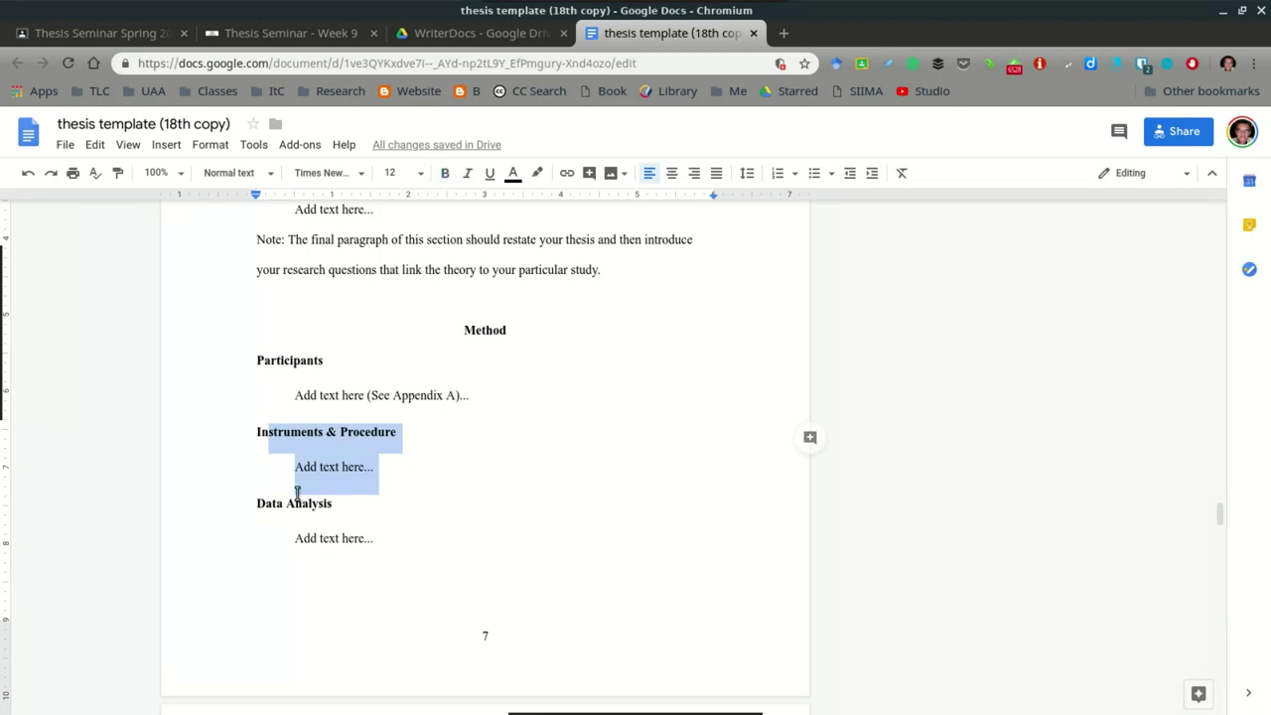
left_click_drag(295, 488, 336, 516)
left_click(357, 420)
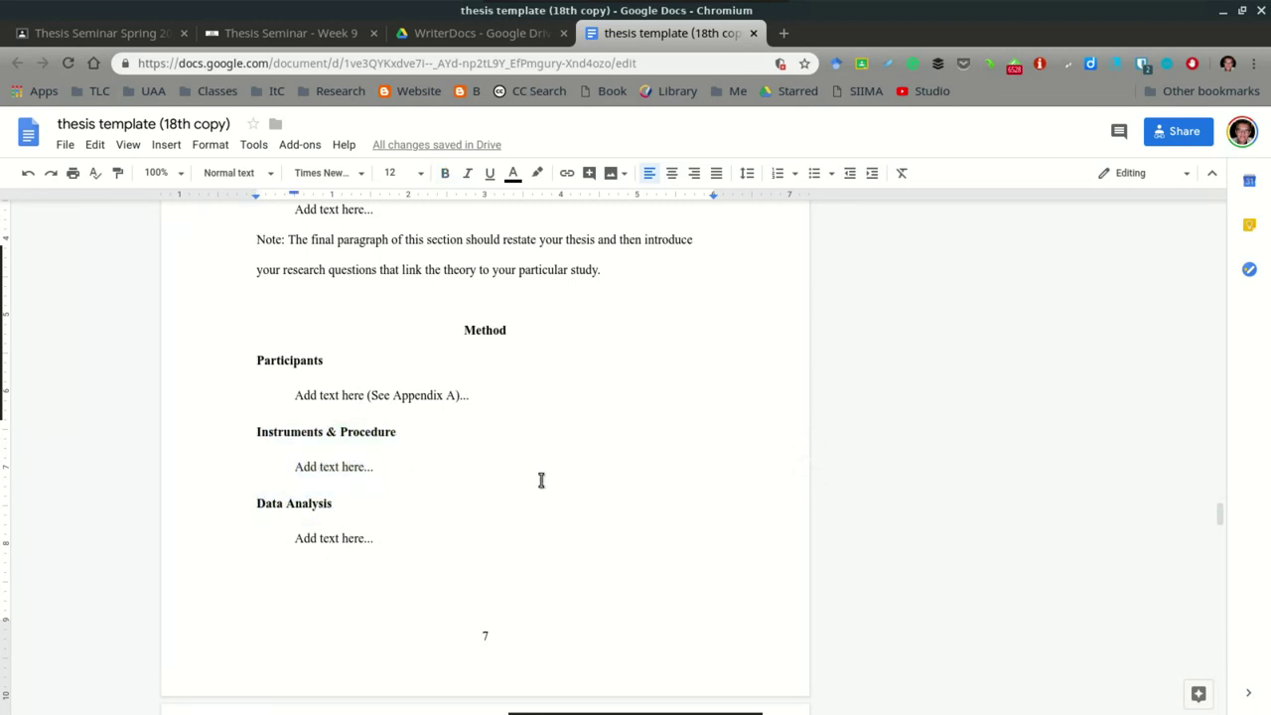
left_click_drag(824, 402, 848, 420)
key("Up")
key("Up")
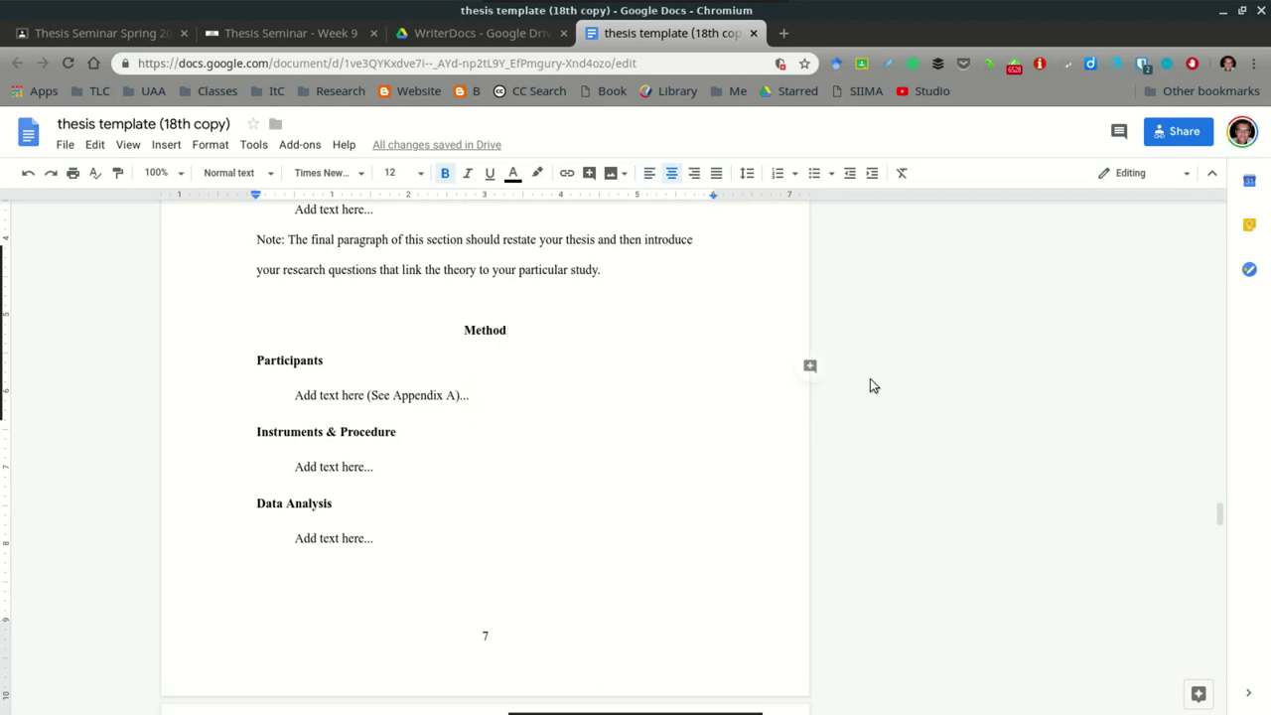